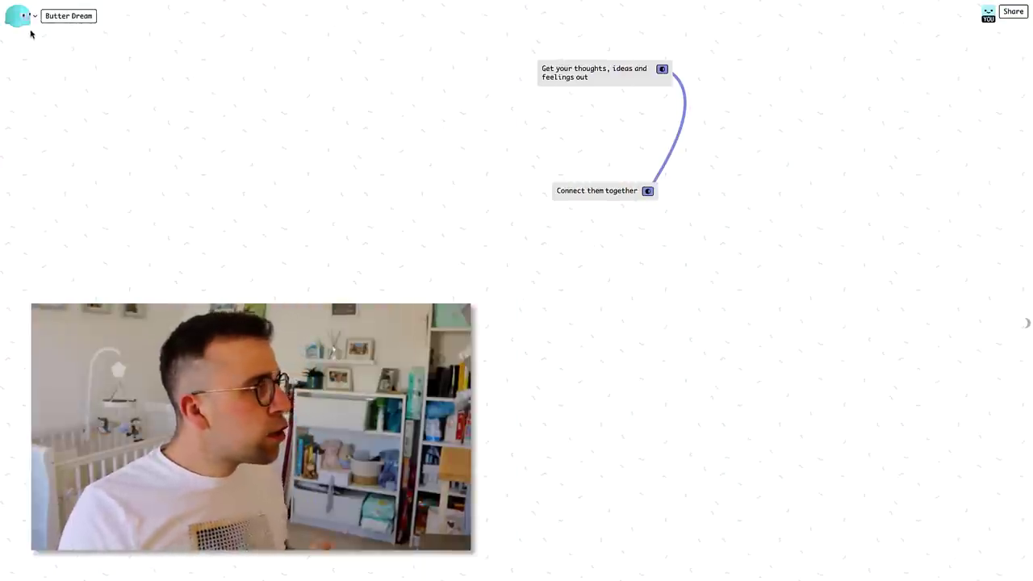
Step: Look through the What's New notes on Checkbox Cards and close them
left_click(19, 16)
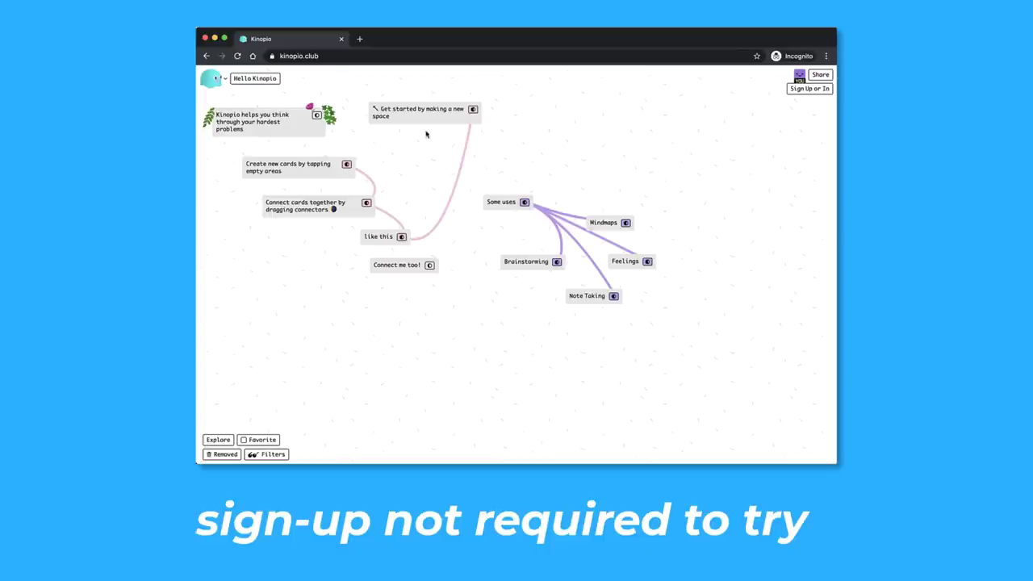
left_click_drag(427, 134, 702, 174)
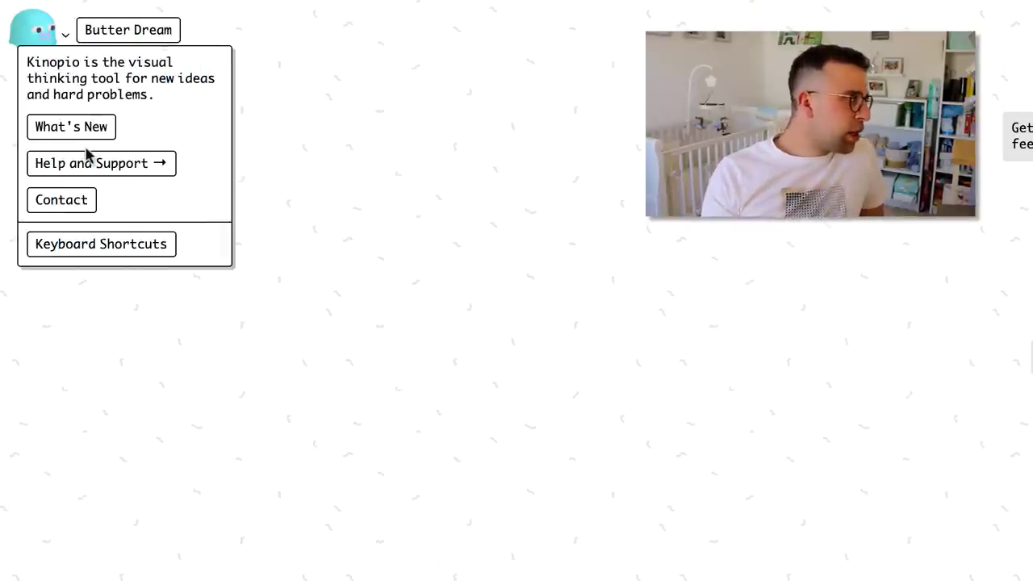
left_click(72, 133)
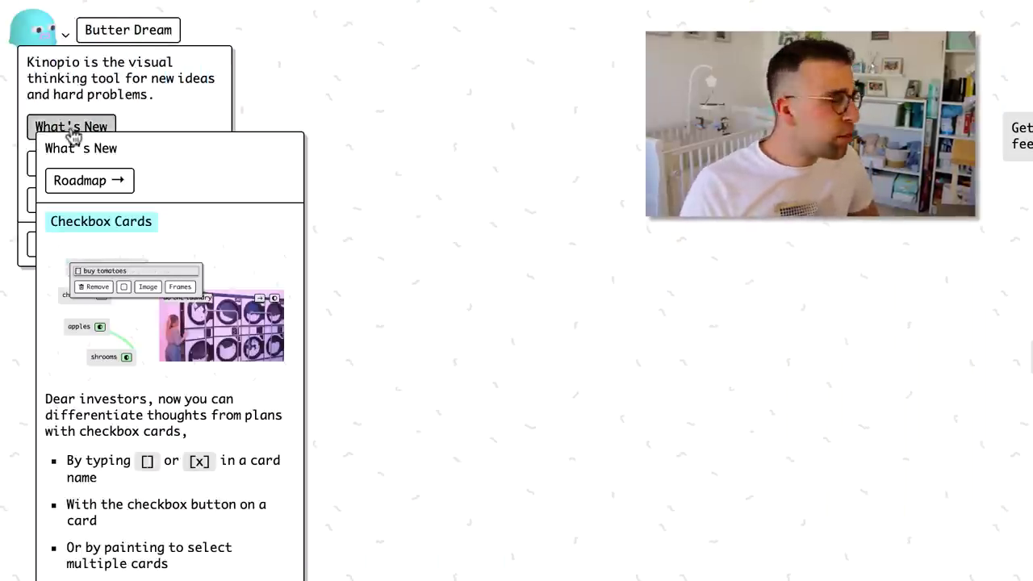
scroll(170, 565, "down", 3)
scroll(169, 565, "up", 4)
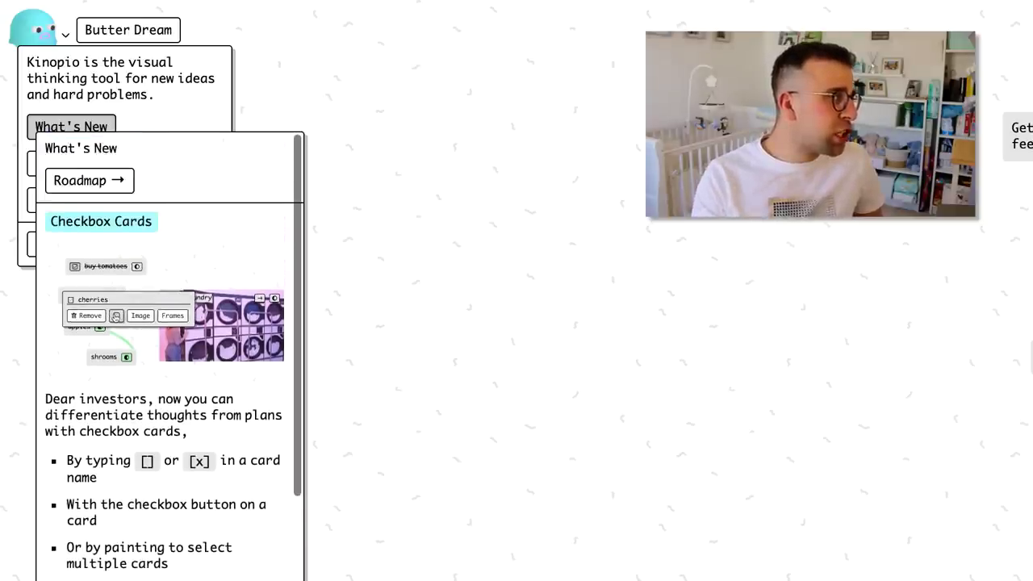
left_click(429, 454)
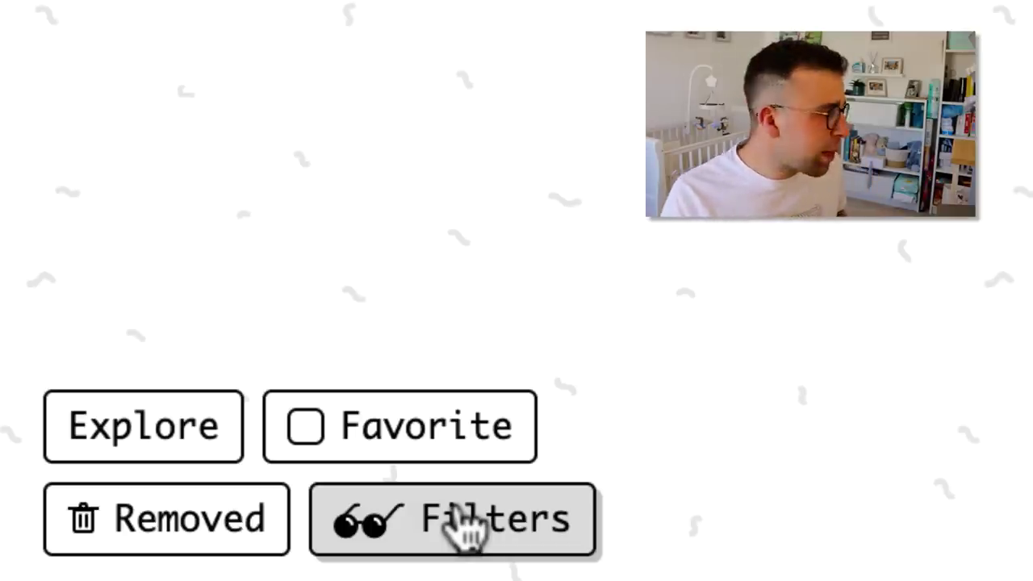
Step: Browse the recently updated community spaces in Explore and the available templates
left_click(222, 421)
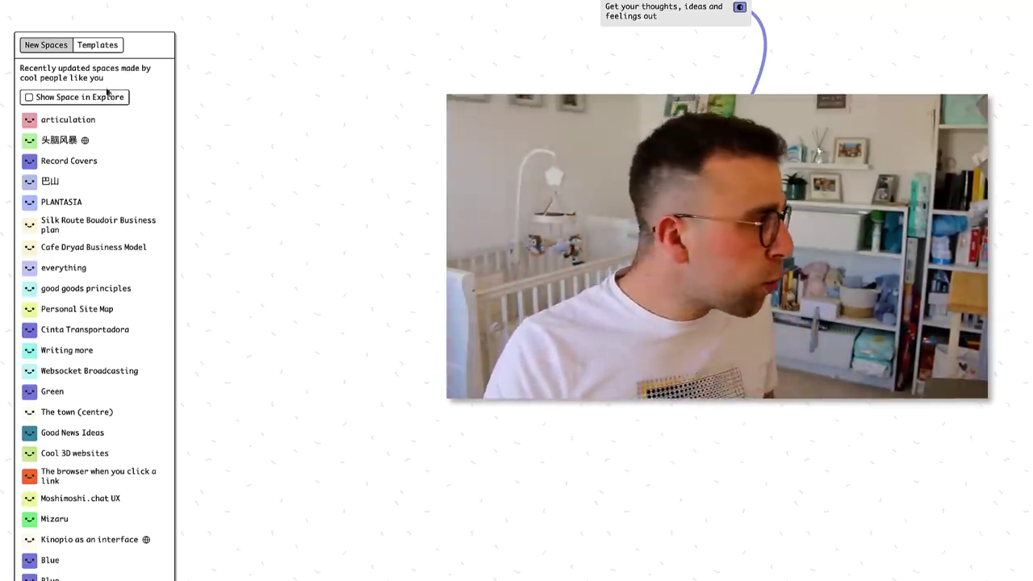
left_click(97, 45)
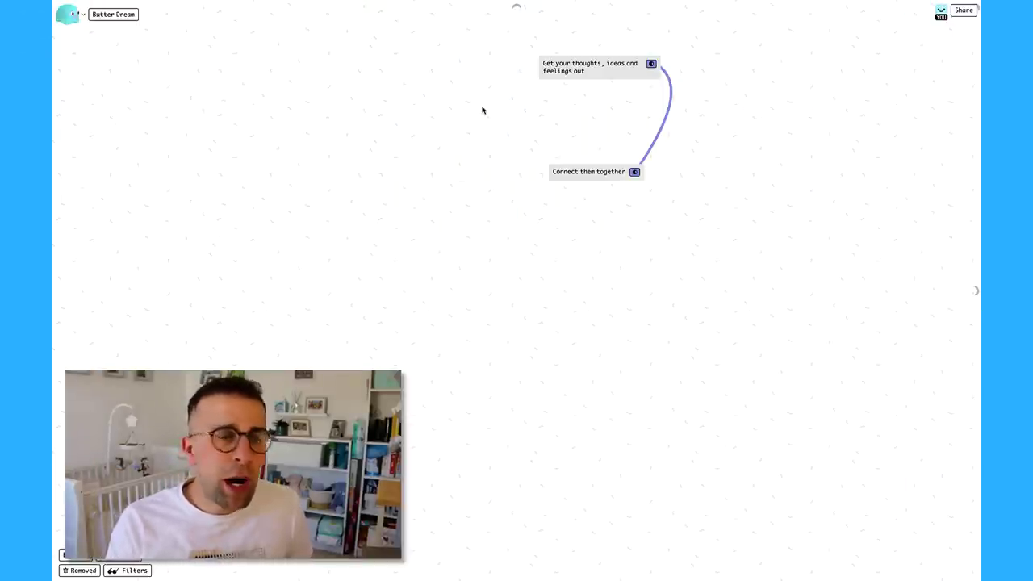
Step: Add a card named "Keep Productive" beside the "Get your thoughts, ideas and feelings out" card
left_click(449, 62)
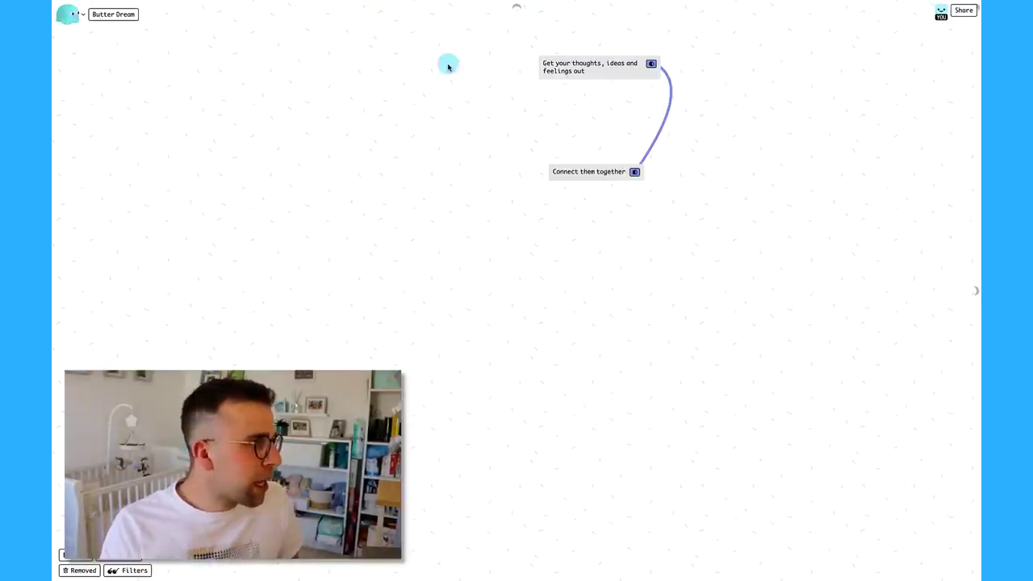
left_click(398, 63)
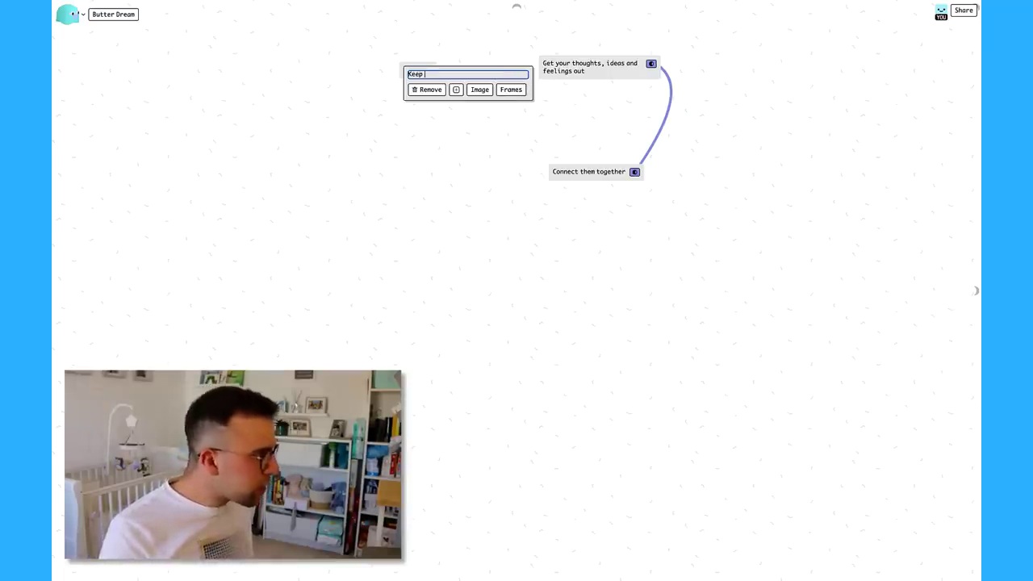
type("ctive")
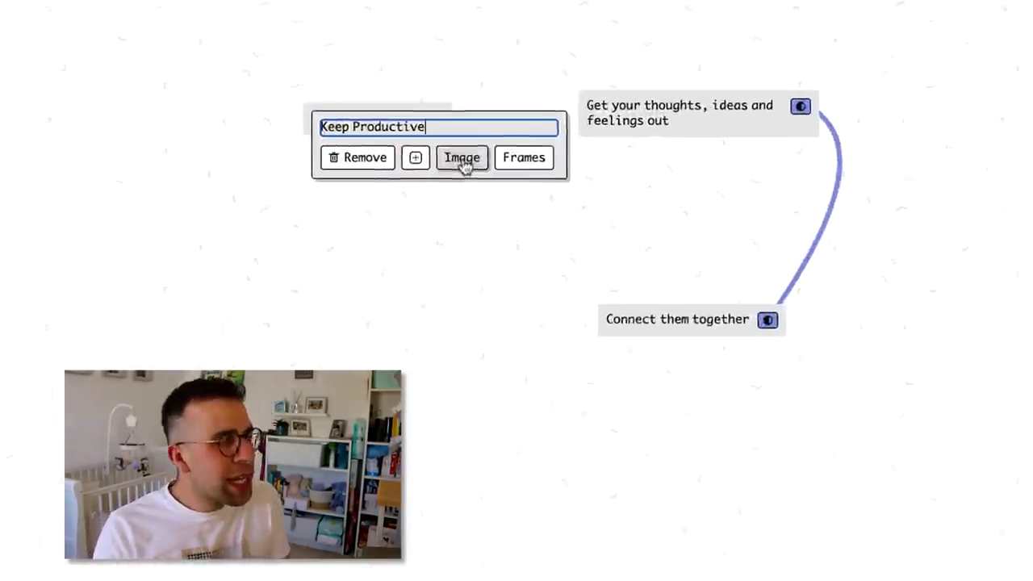
Step: Browse Are.na and Gfycat images for the Keep Productive card, and give the card the Tea Time frame
left_click(479, 89)
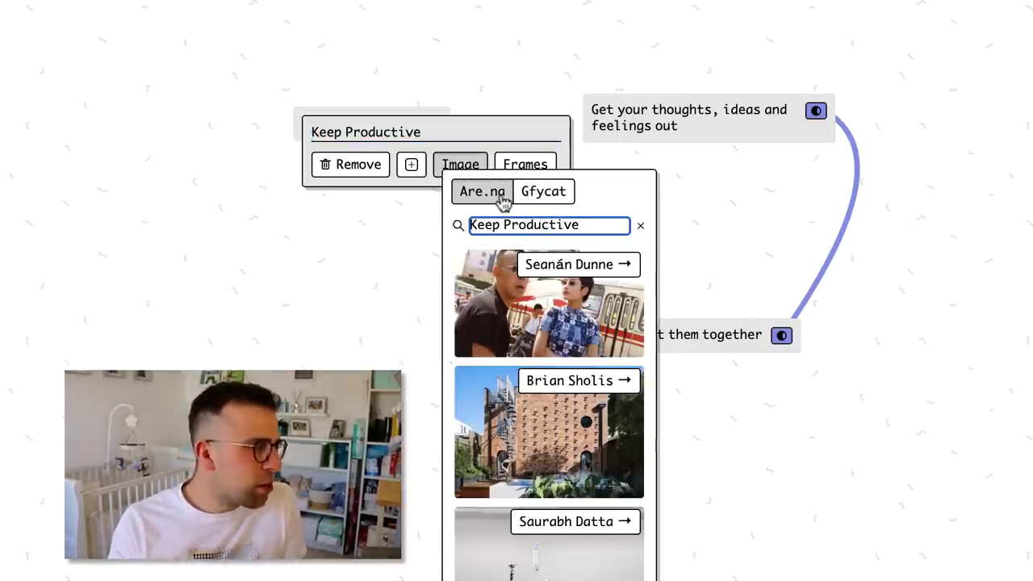
left_click(517, 199)
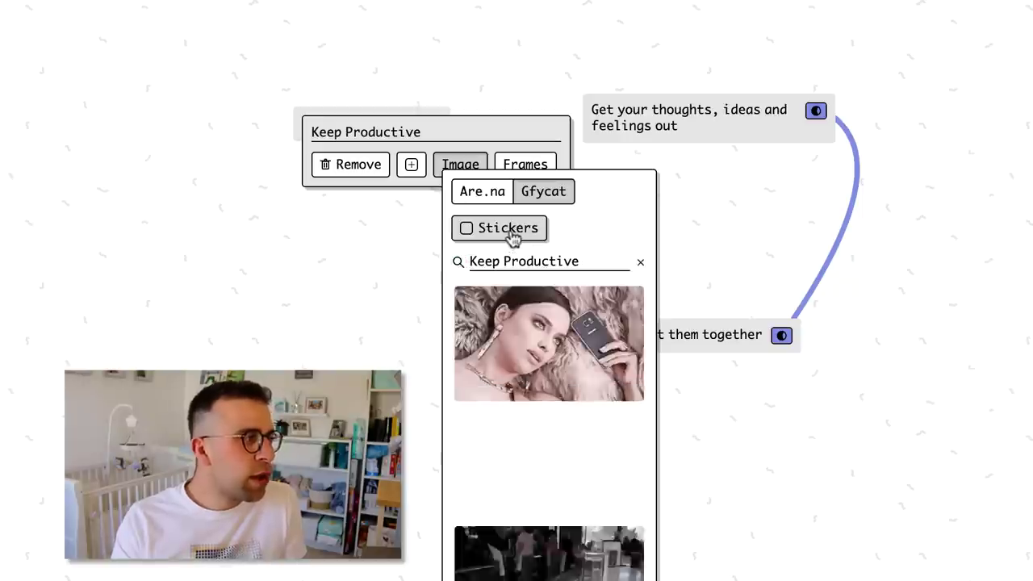
left_click(487, 161)
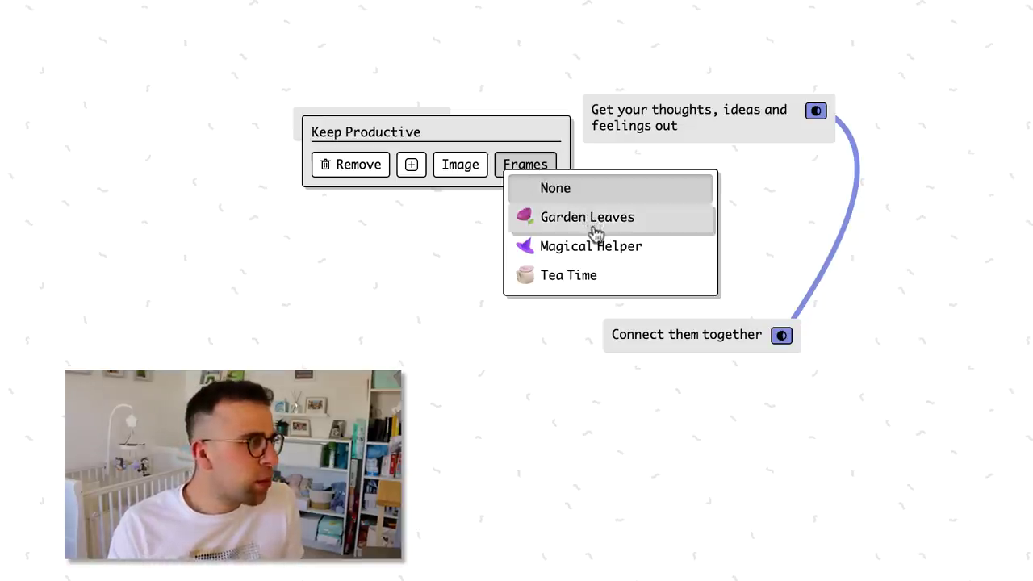
left_click(619, 272)
left_click(508, 102)
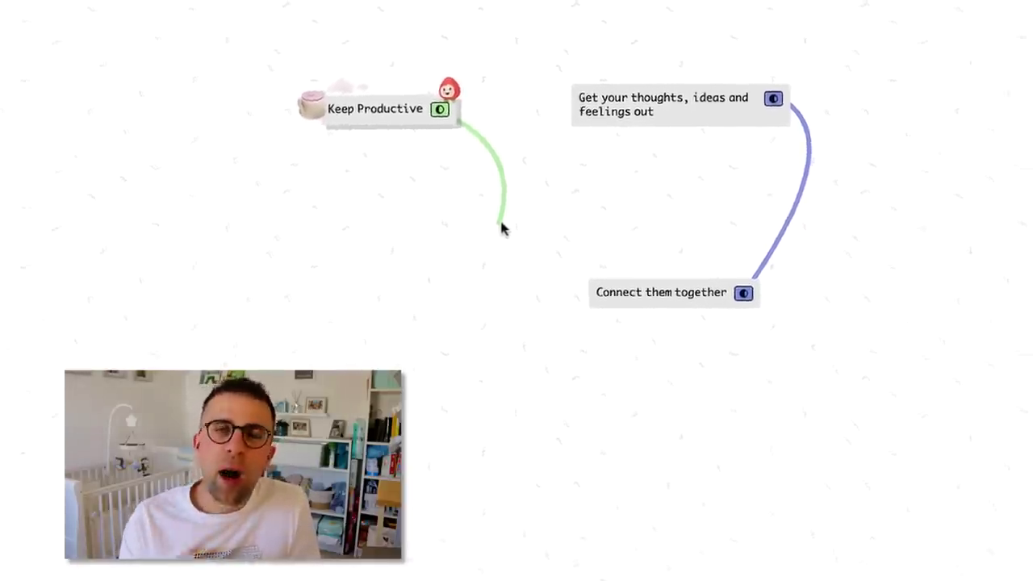
Step: Connect the Keep Productive card to both existing cards and place it well away on their right
left_click_drag(500, 208, 589, 276)
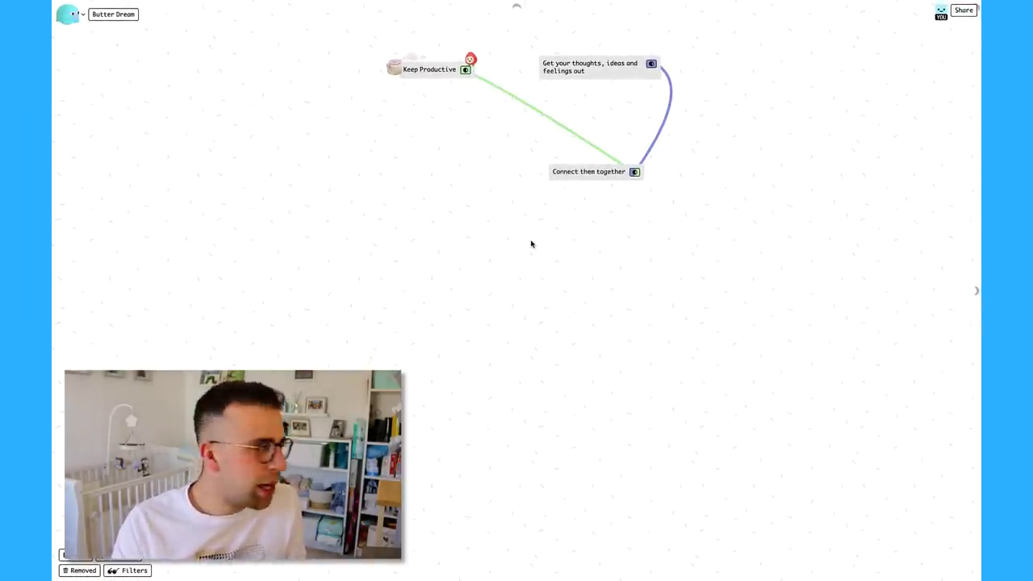
left_click_drag(471, 62, 270, 63)
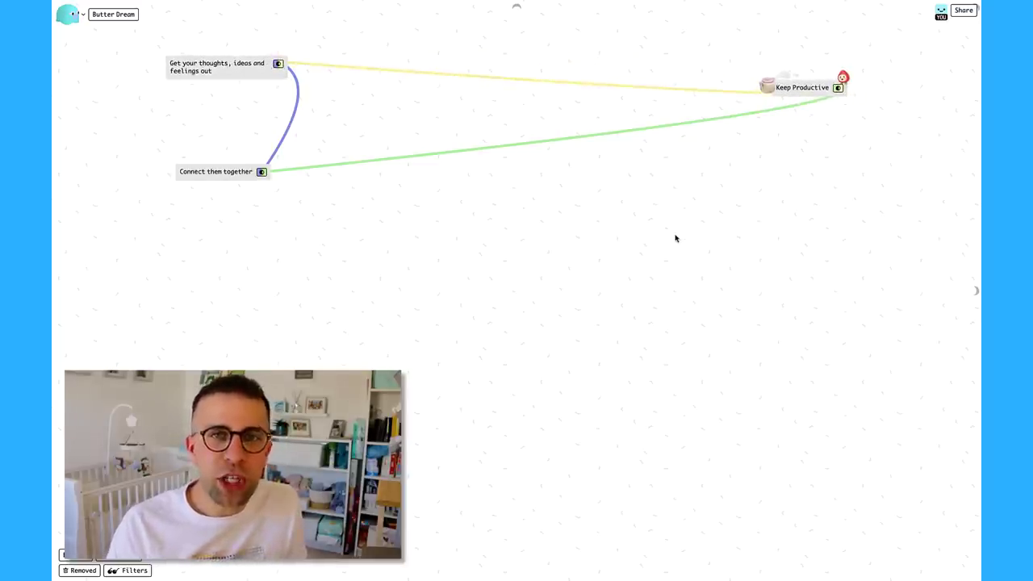
Step: Paste the YouTube, Medium, Instagram and Facebook Groups cards and arrange them in a row beneath Keep Productive
key("ctrl+v")
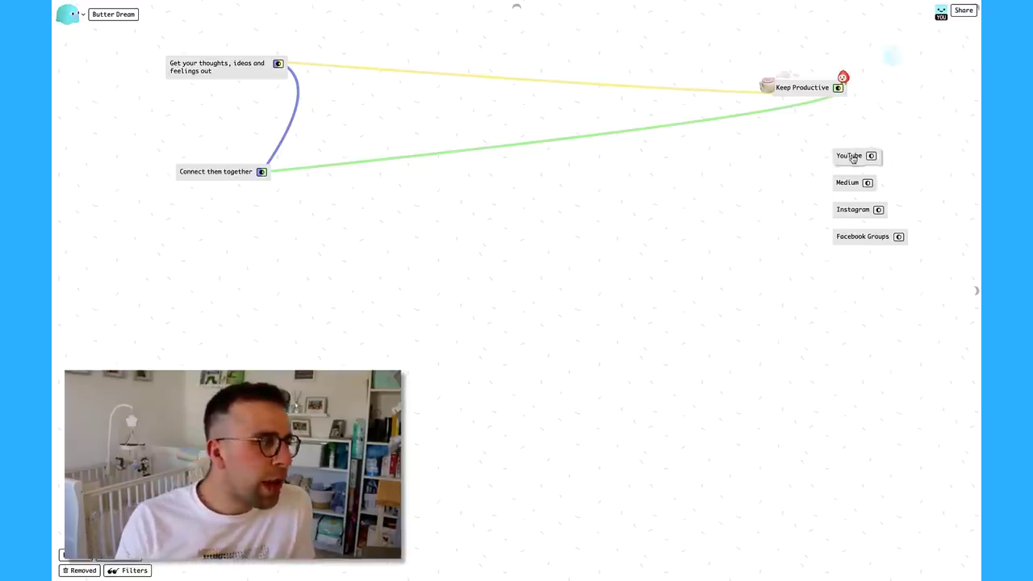
left_click_drag(854, 158, 648, 159)
left_click_drag(846, 185, 724, 160)
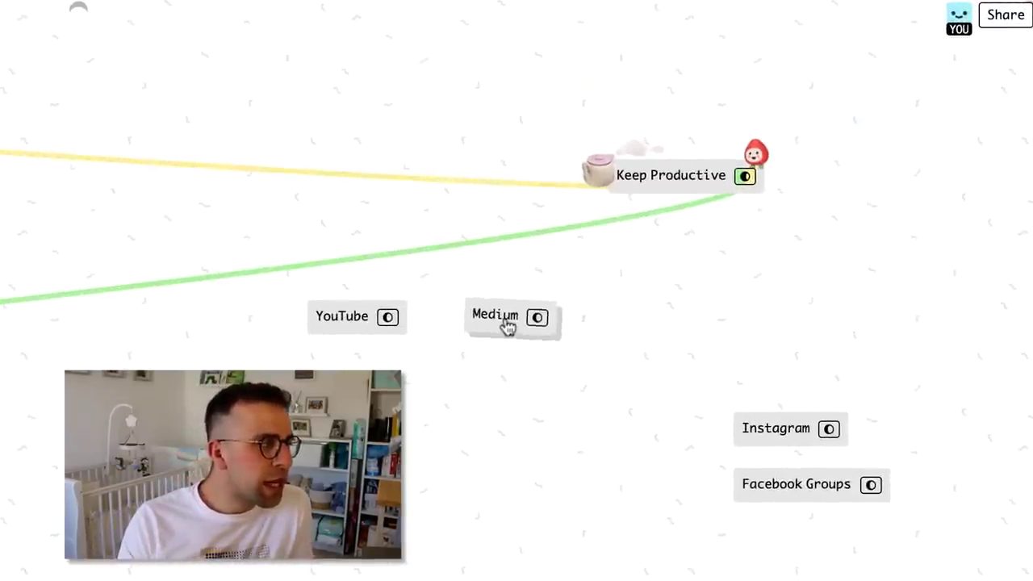
left_click_drag(507, 325, 504, 323)
left_click_drag(778, 419, 667, 313)
left_click_drag(827, 490, 839, 317)
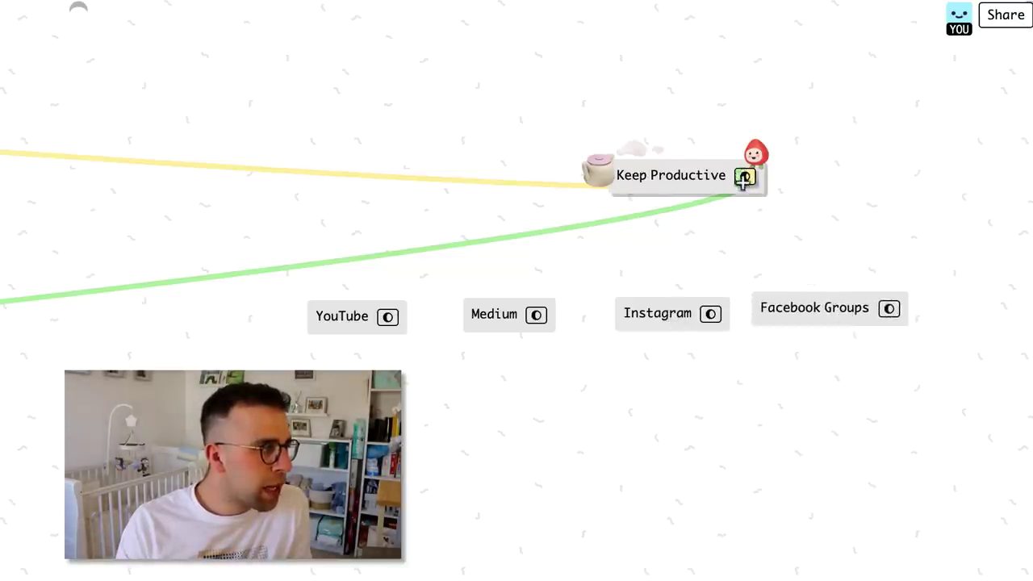
Step: Connect Keep Productive to each of the Instagram, Facebook Groups, Medium and YouTube cards
left_click_drag(741, 182, 708, 314)
left_click_drag(728, 191, 891, 310)
left_click_drag(745, 175, 539, 316)
left_click_drag(745, 173, 393, 317)
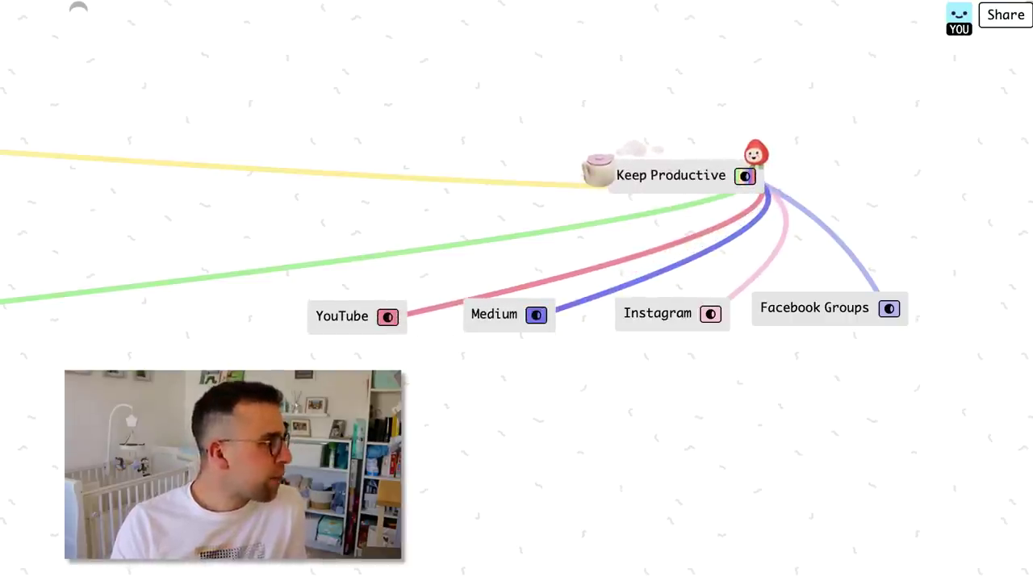
Step: Rename the Butter Dream space as "Business Model"
left_click(68, 13)
left_click(108, 16)
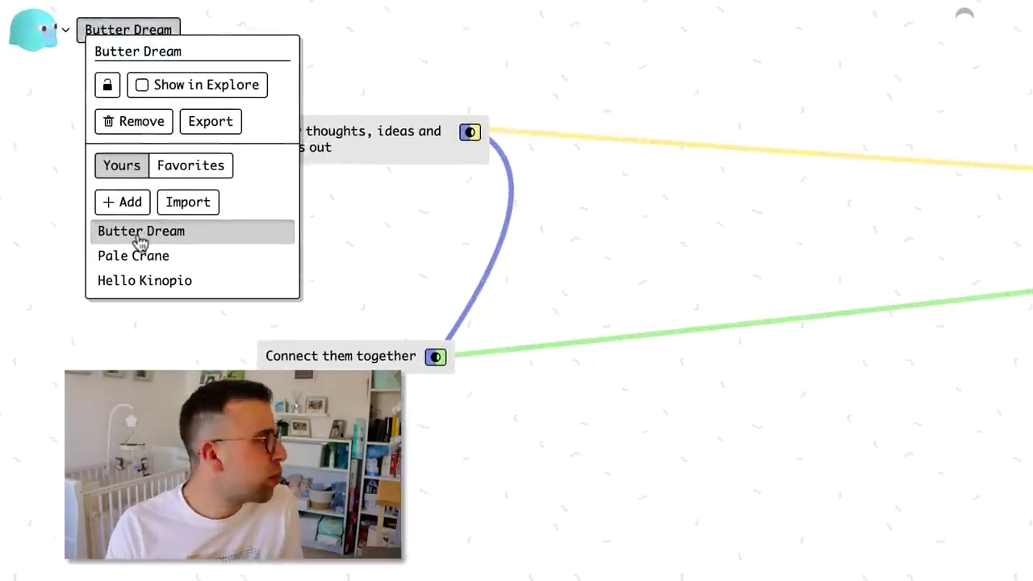
left_click(160, 51)
double_click(159, 52)
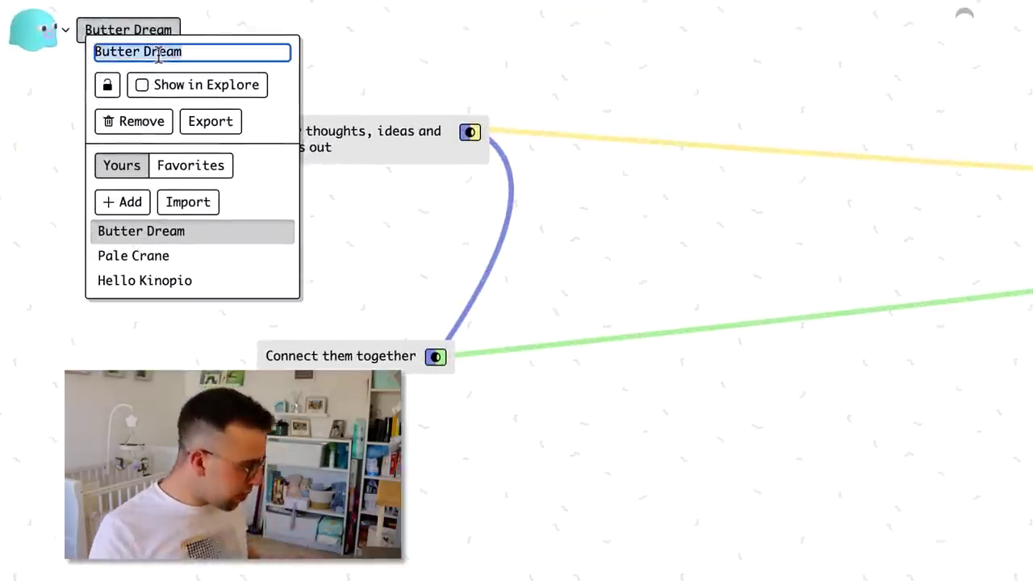
type("Business Model")
left_click(706, 107)
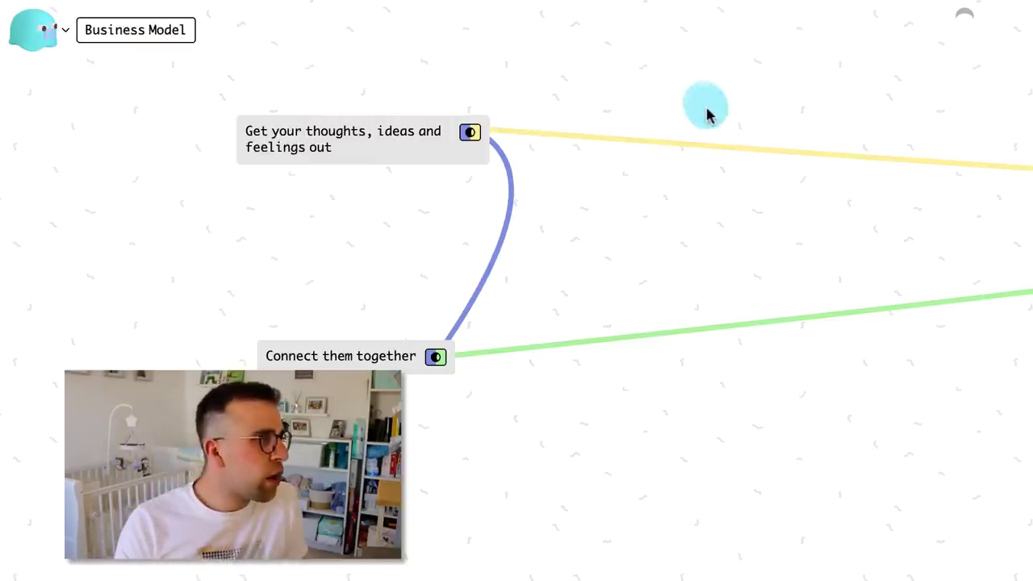
Step: Remove the yellow and green connections that link the two original cards to Keep Productive
scroll(807, 243, "right", 2)
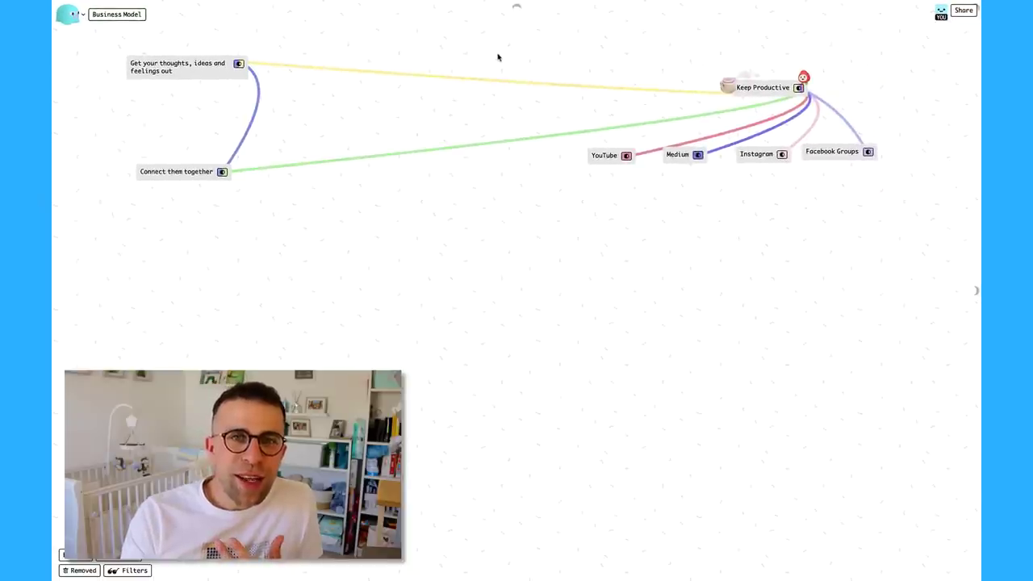
left_click_drag(469, 39, 469, 167)
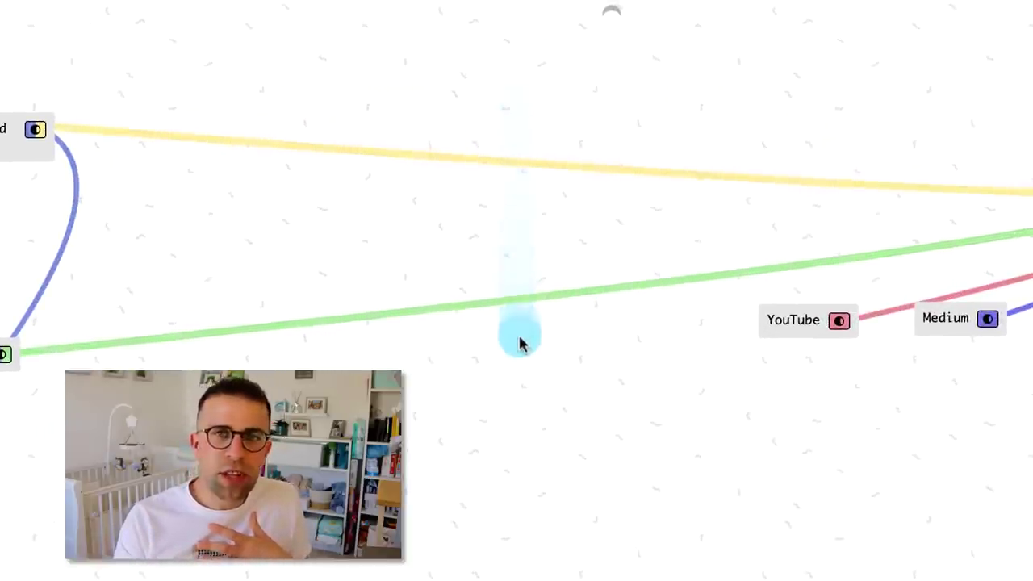
left_click(519, 343)
left_click(522, 342)
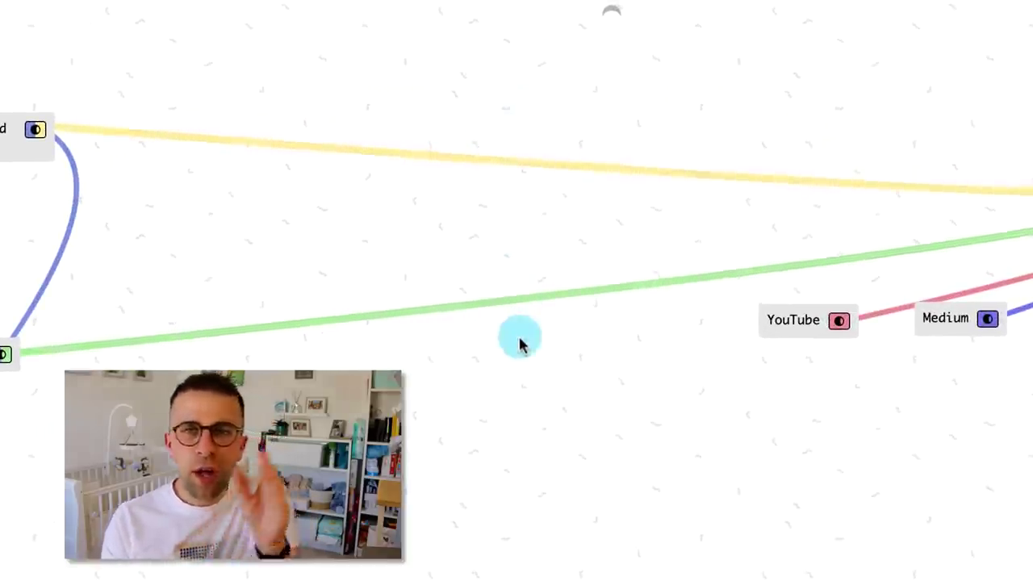
right_click(522, 342)
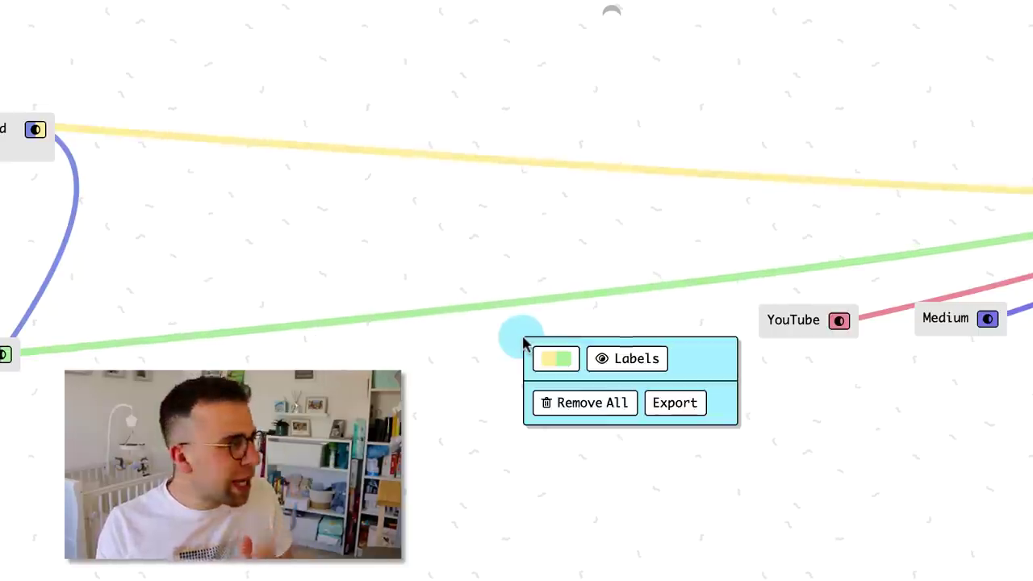
left_click(618, 404)
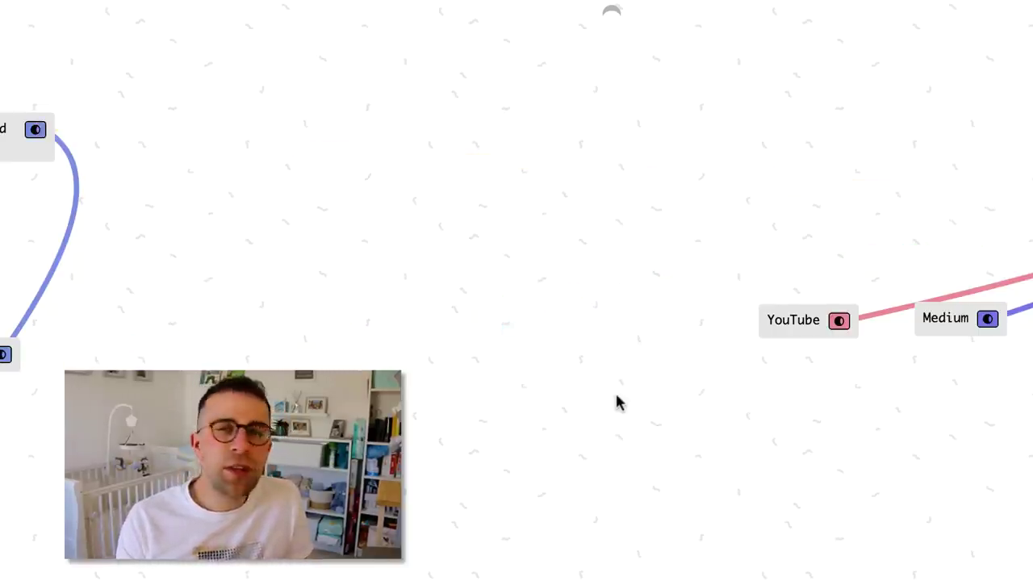
Step: Delete the "Get your thoughts, ideas and feelings out" and "Connect them together" cards along with their connection
mouse_move(703, 123)
left_mouse_down()
mouse_move(579, 180)
mouse_move(293, 493)
mouse_move(692, 207)
mouse_move(468, 567)
mouse_move(323, 549)
left_mouse_up()
right_click(482, 212)
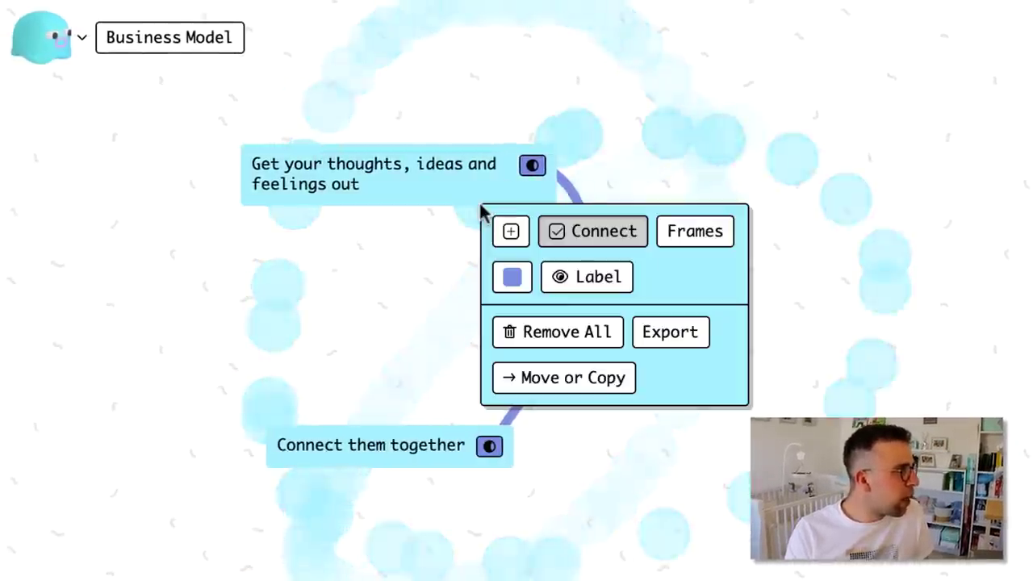
left_click(568, 346)
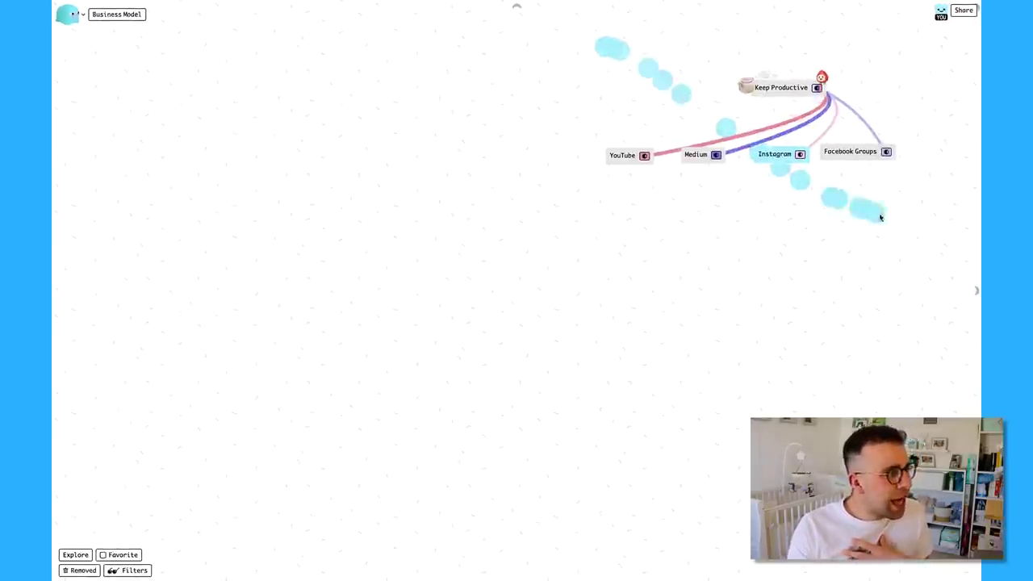
Step: Try linking the YouTube, Medium, Instagram and Facebook Groups cards to one another, and show labels on their connections to Keep Productive
mouse_move(889, 219)
left_mouse_down()
mouse_move(951, 137)
mouse_move(646, 166)
mouse_move(861, 172)
left_mouse_up()
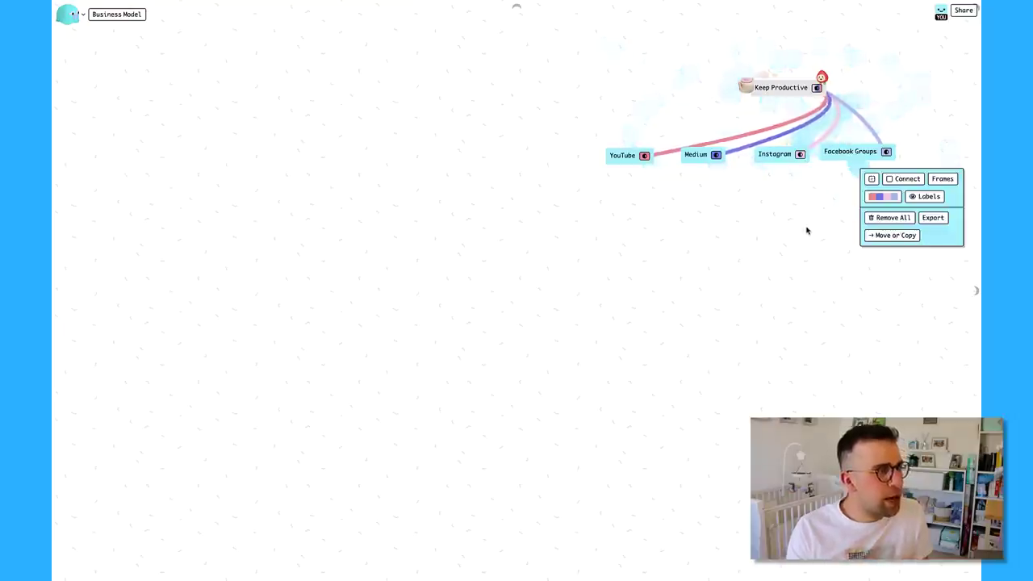
left_click(902, 181)
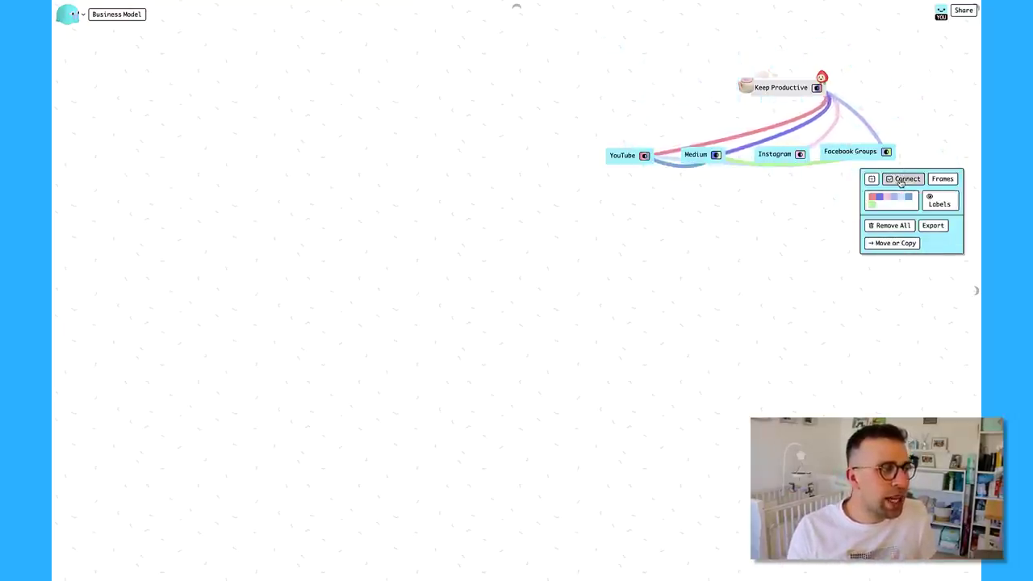
left_click(901, 181)
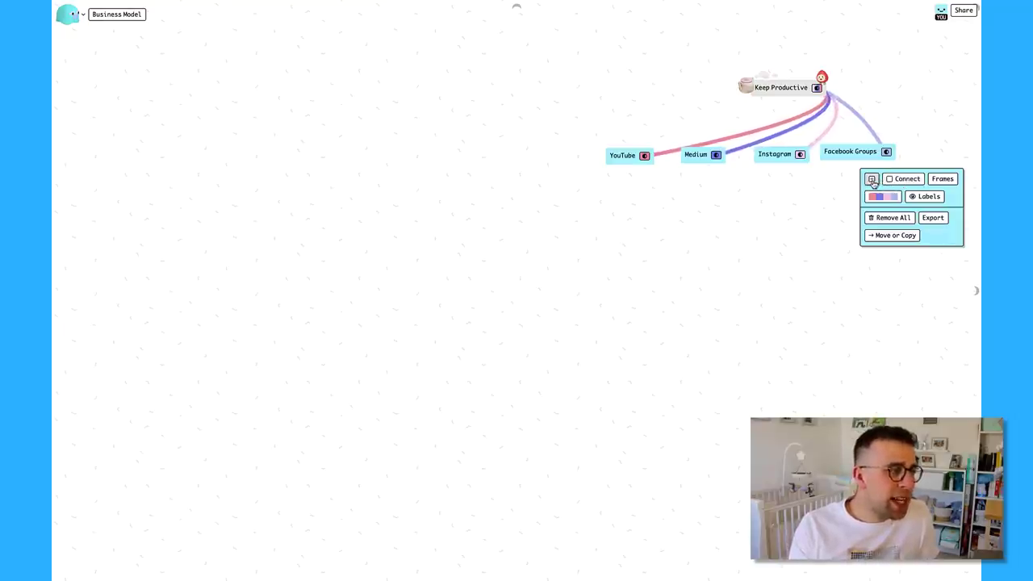
left_click(940, 196)
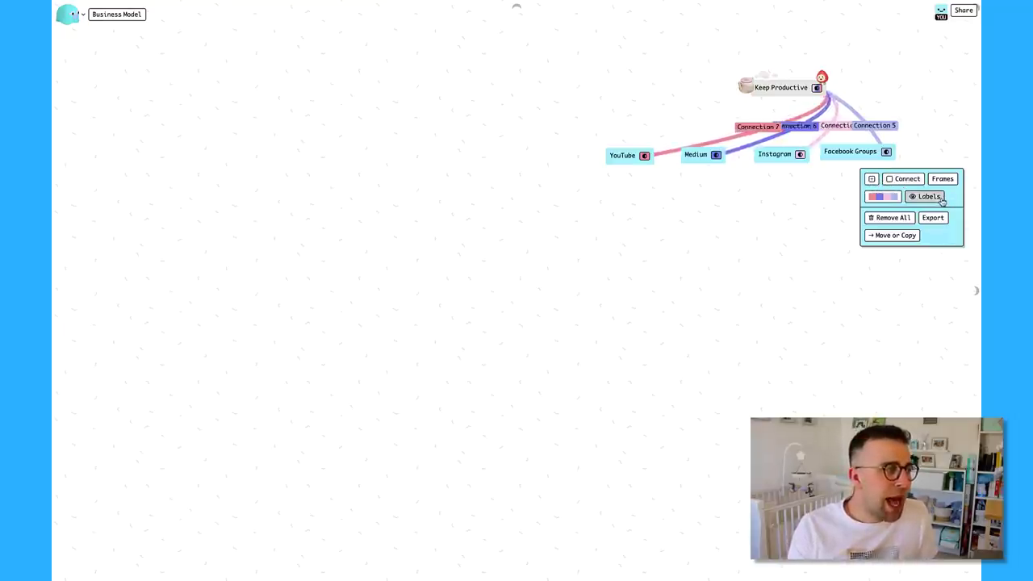
Step: Rename the connection between Keep Productive and Facebook Groups as "Communtiy"
left_click(883, 129)
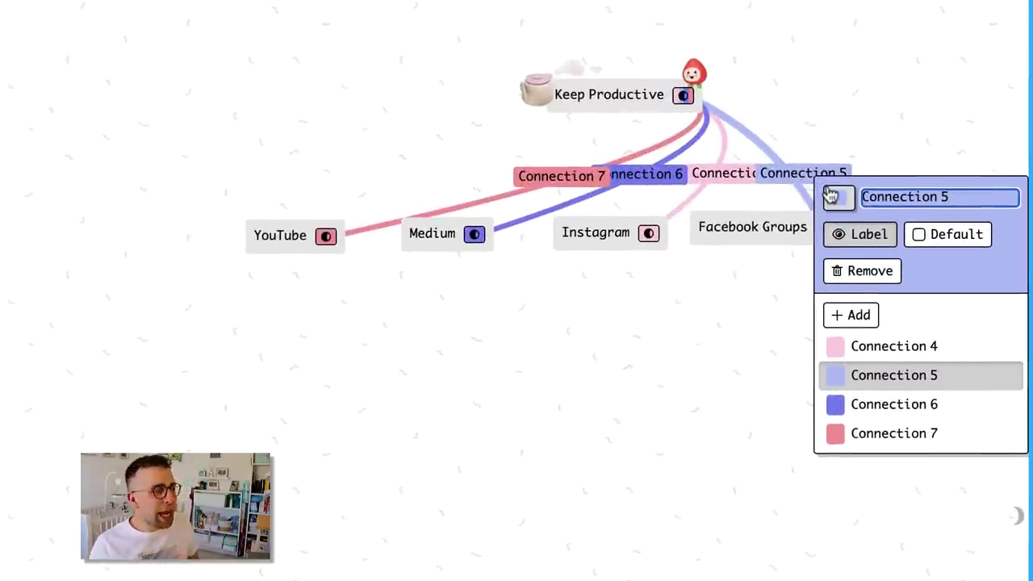
triple_click(924, 202)
type("Communtiy")
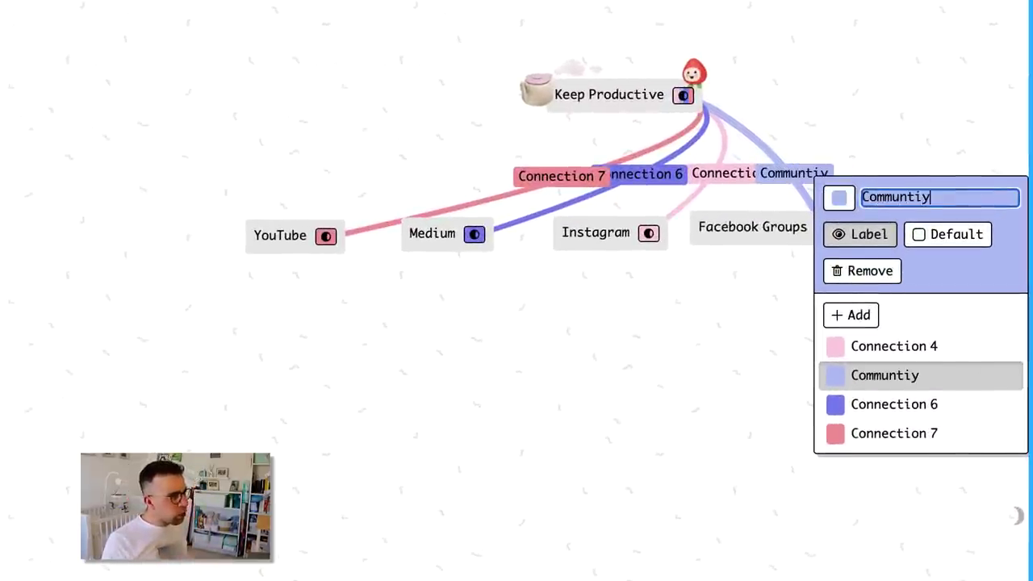
Step: Rename the connection between Keep Productive and Instagram as "Content"
left_click(711, 196)
left_click(715, 185)
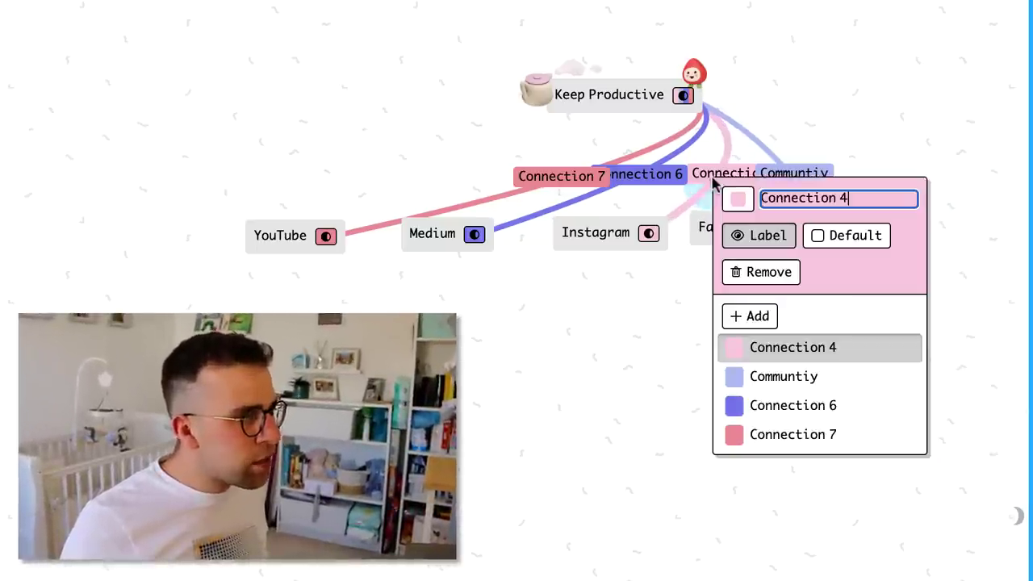
triple_click(817, 196)
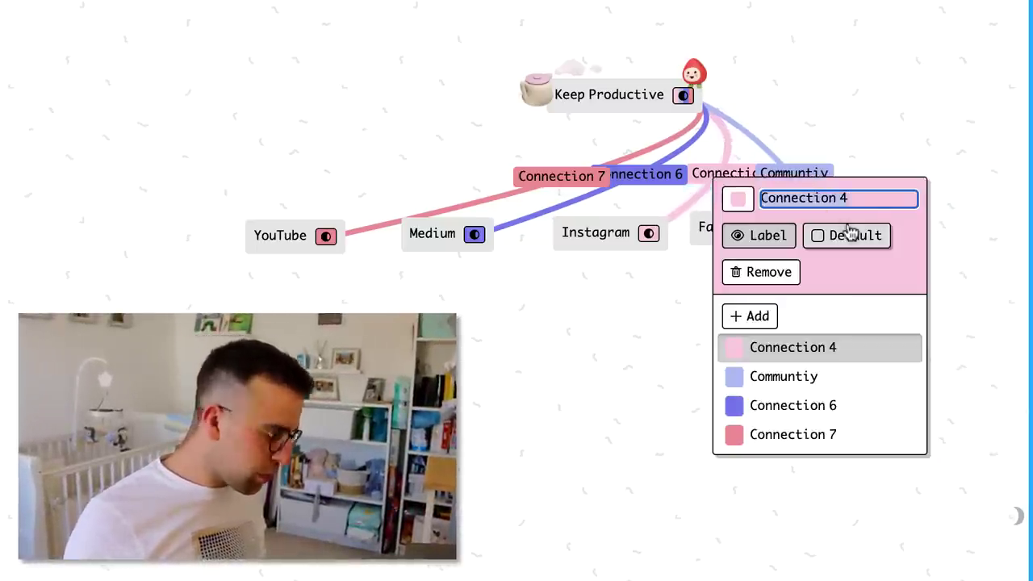
type("Content")
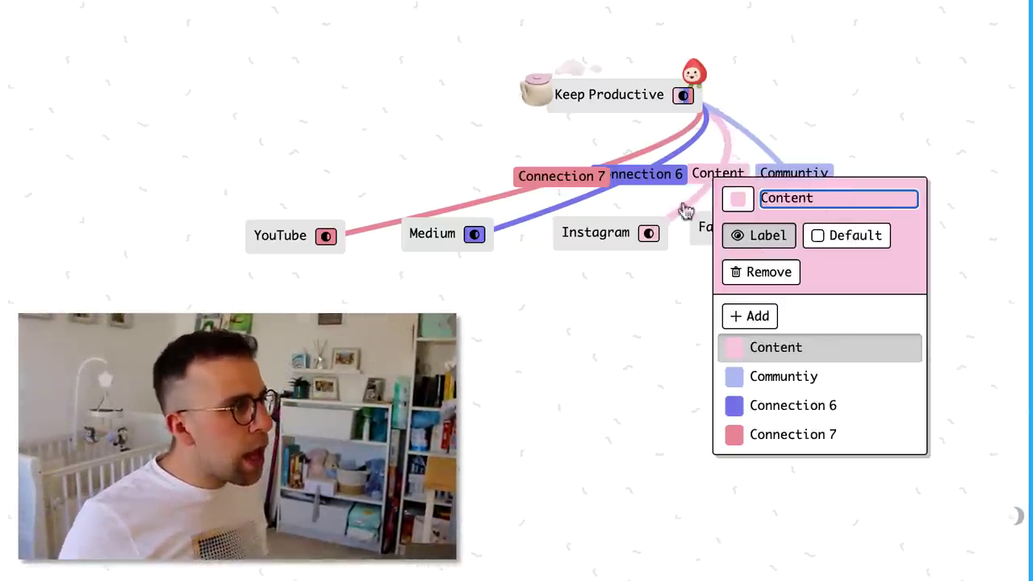
Step: Assign the existing Content type to the connection between Keep Productive and Medium
left_click(646, 180)
type("C")
key("ctrl+a")
type("Cibt")
key("BackSpace")
key("BackSpace")
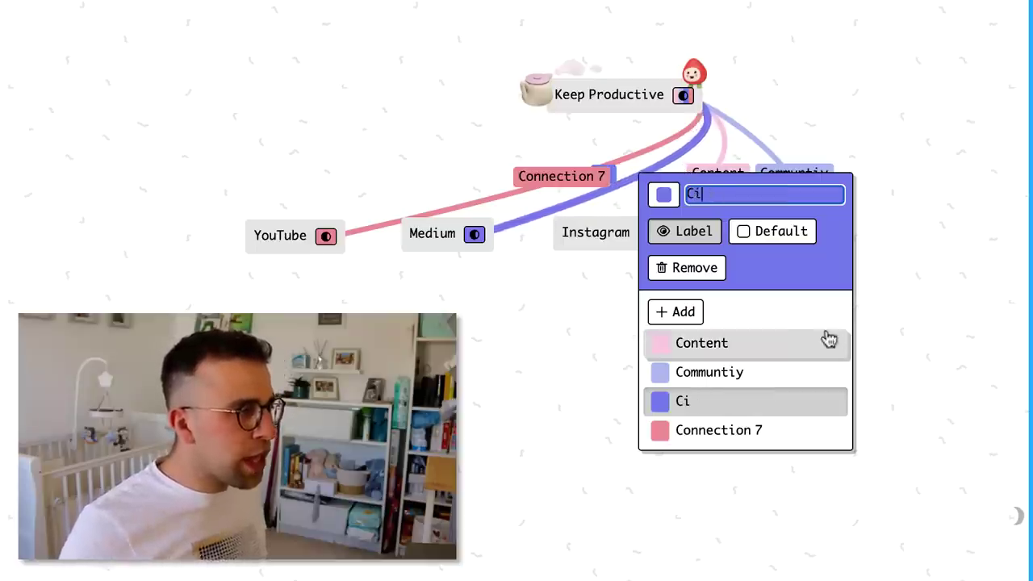
left_click(799, 344)
Step: Switch the connection between Keep Productive and YouTube to the Content type
left_click(576, 191)
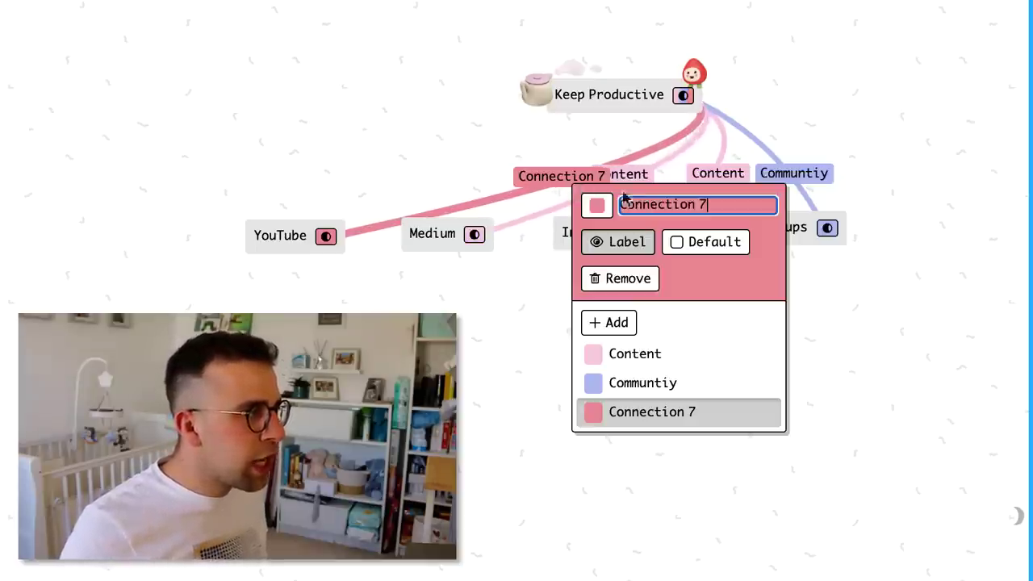
left_click(637, 352)
left_click(511, 350)
mouse_move(448, 14)
left_mouse_down()
mouse_move(957, 104)
mouse_move(569, 266)
left_mouse_up()
left_click(888, 488)
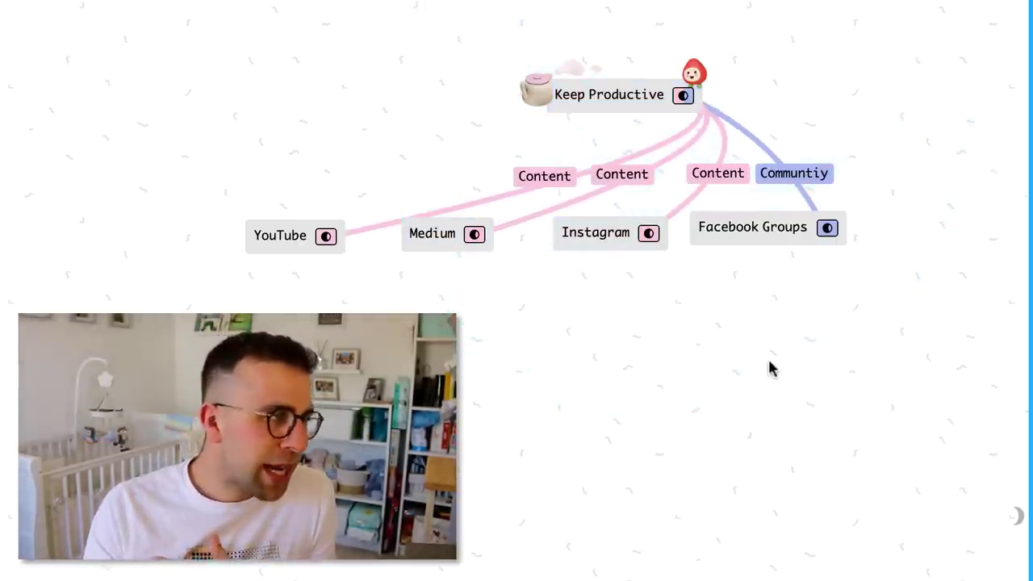
Step: Add a card with a checkbox below the channel cards, reading "Film Introduction to Roam + Notion video"
double_click(295, 312)
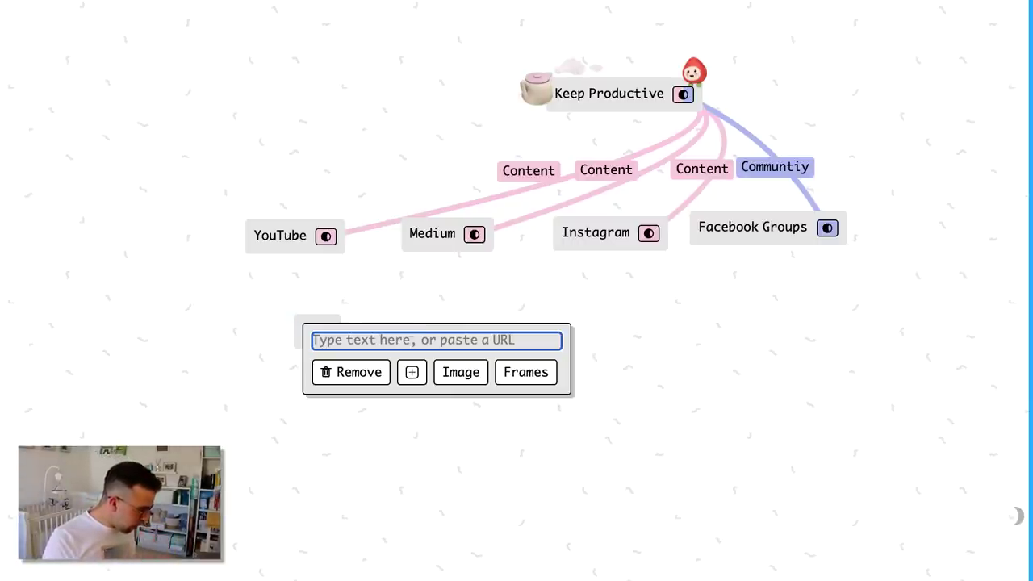
type("Film Introduction to Roam + Not")
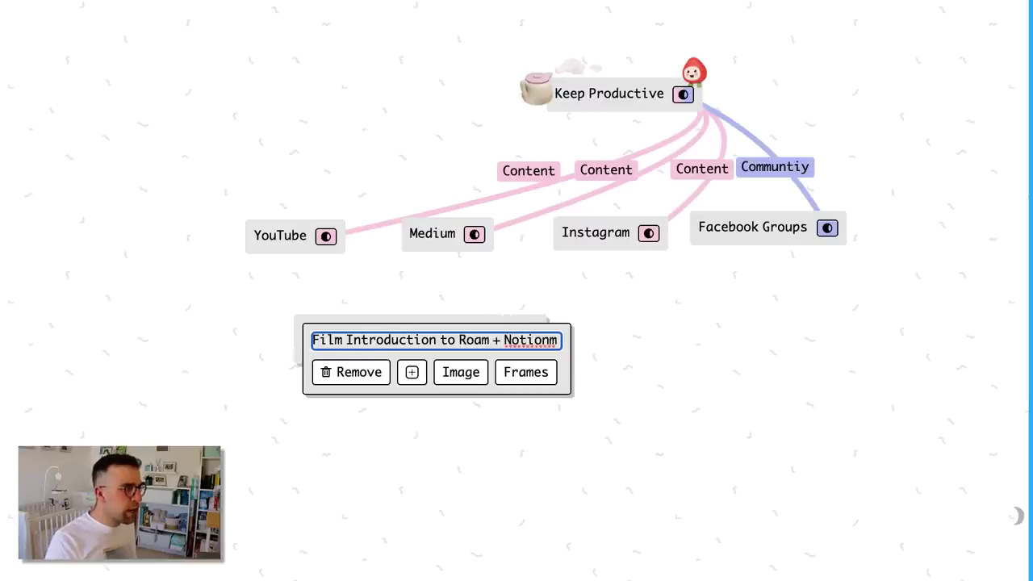
type("ion video]")
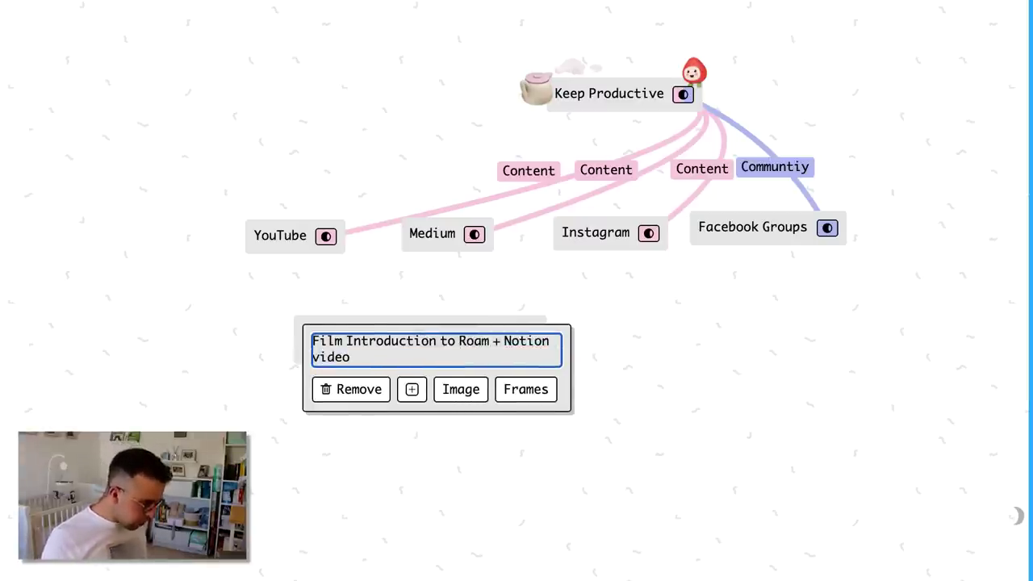
key("ctrl+Return")
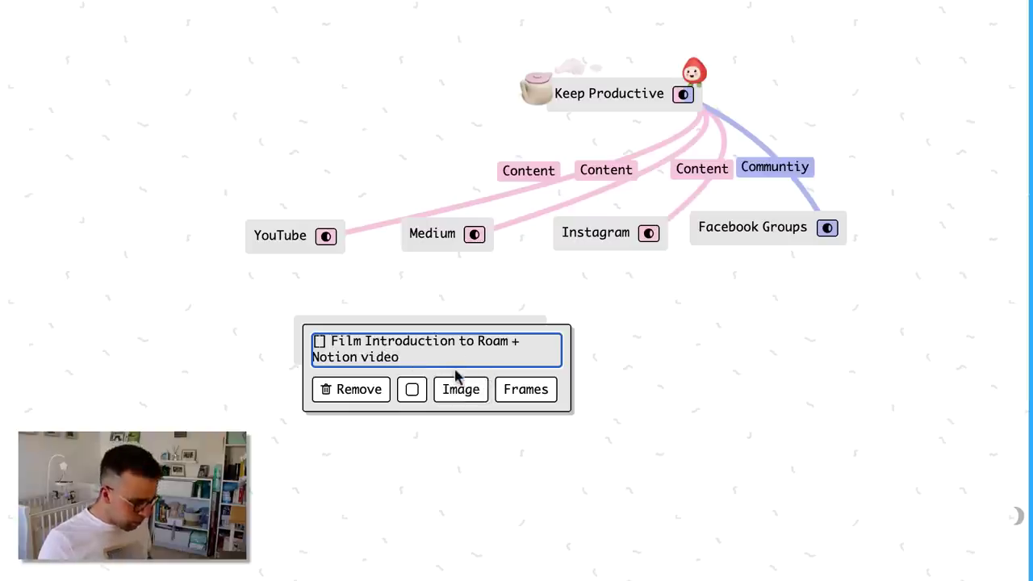
key("Return")
left_click(696, 363)
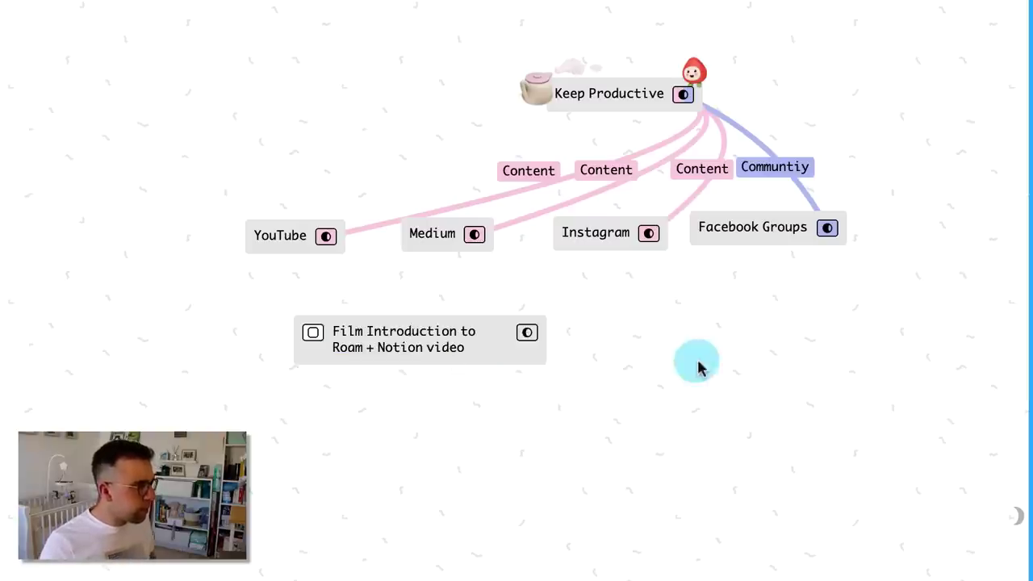
Step: Place the film task card lower down, below and left of the YouTube card, and connect YouTube to it
left_click(313, 338)
left_click_drag(313, 337, 92, 293)
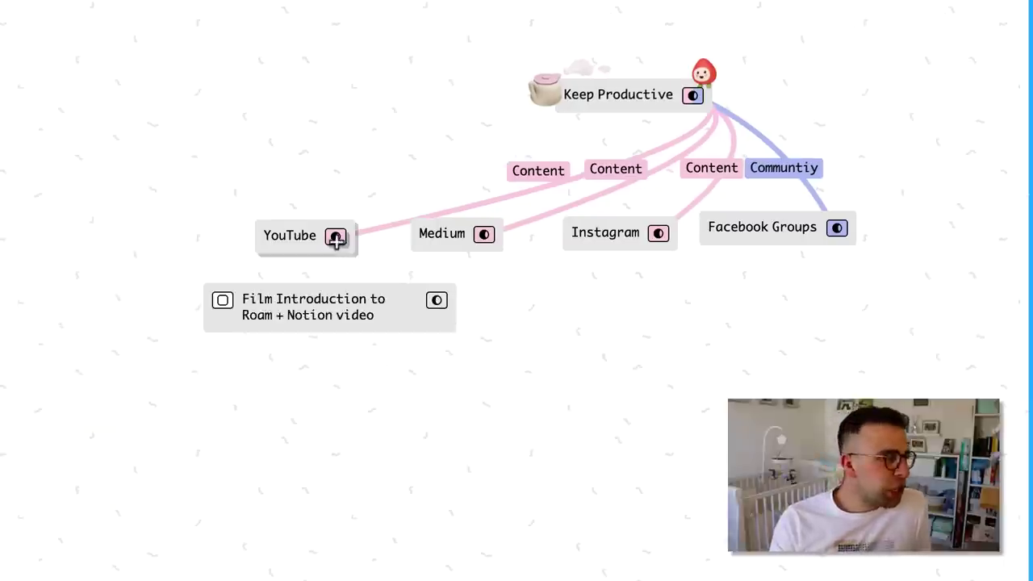
left_click_drag(336, 240, 246, 435)
Step: Try marking the film task card as done and set it back to not done
left_click(184, 447)
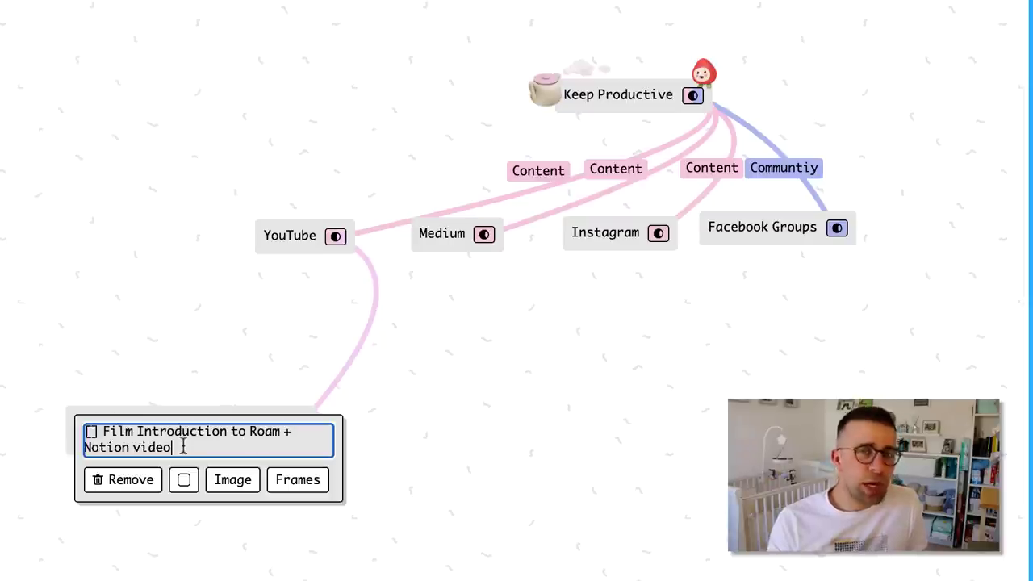
left_click(184, 481)
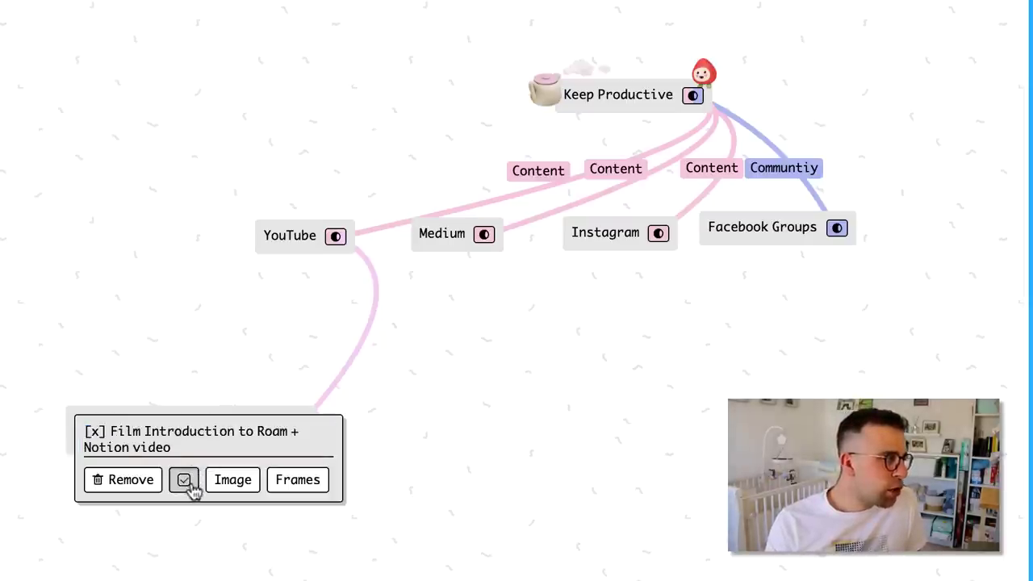
left_click(184, 481)
left_click(184, 481)
left_click(184, 481)
left_click(490, 361)
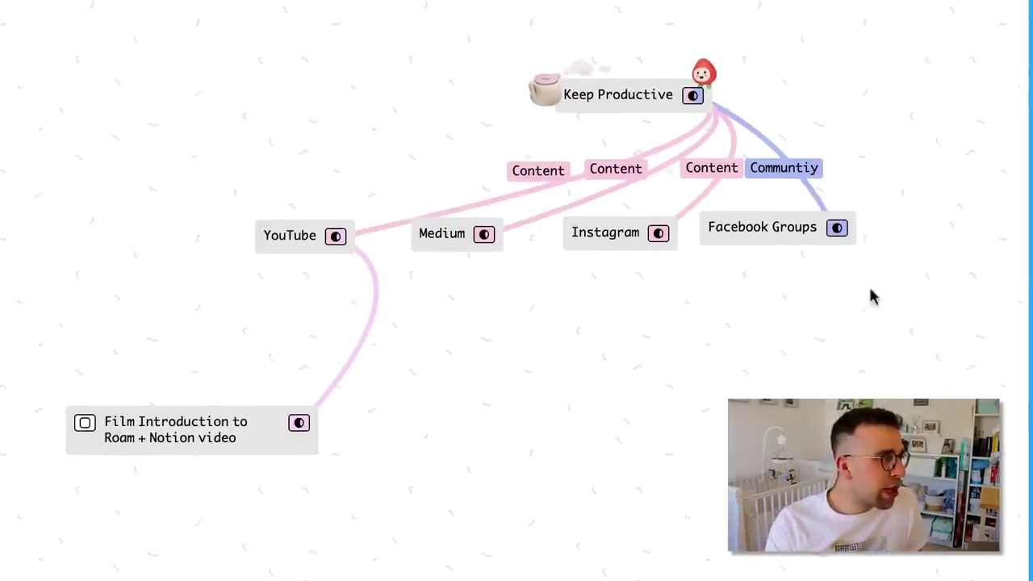
Step: Recolour the connection between YouTube and the film task card bright green and rename it "Task"
left_click(334, 436)
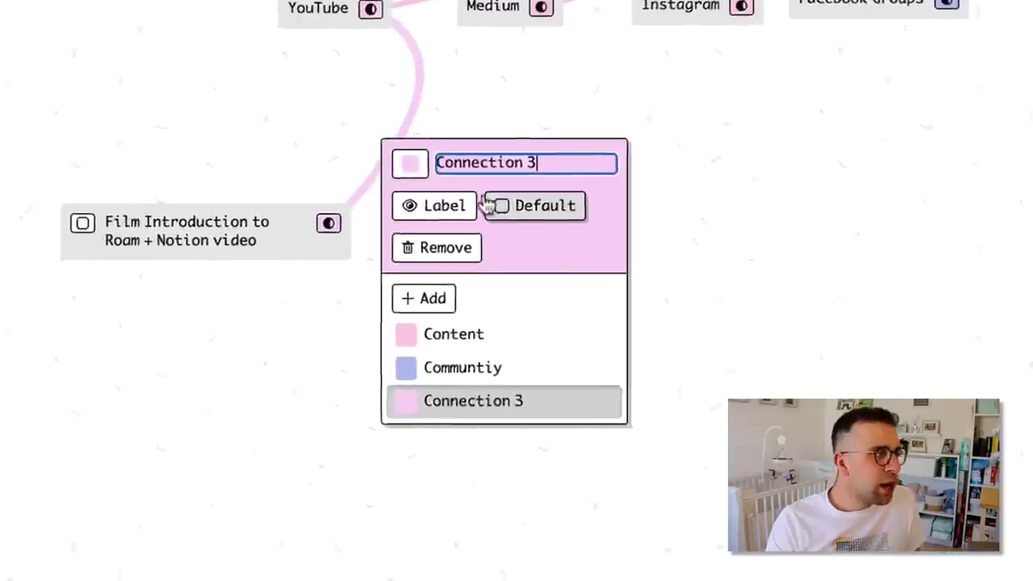
triple_click(436, 373)
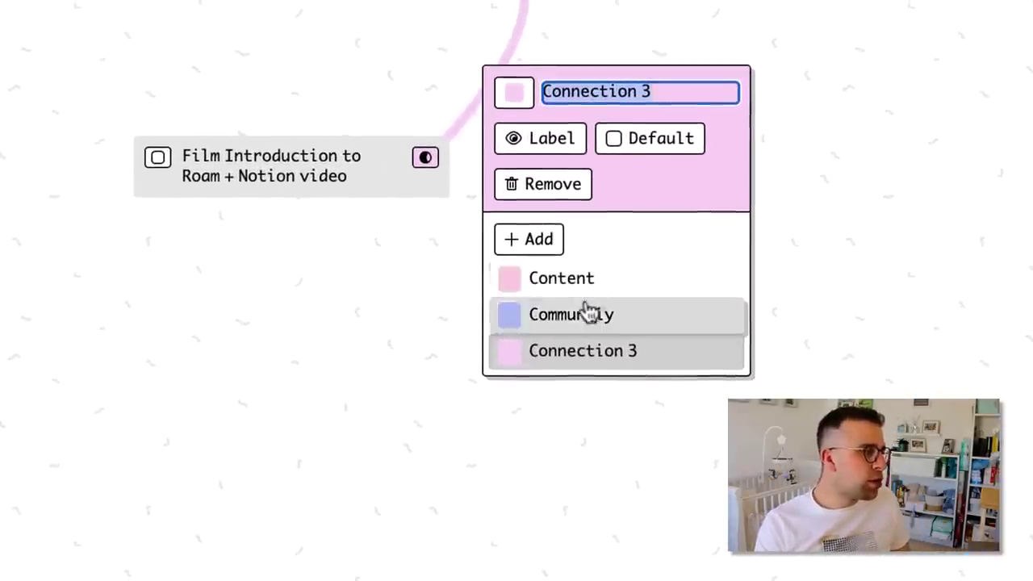
left_click(513, 95)
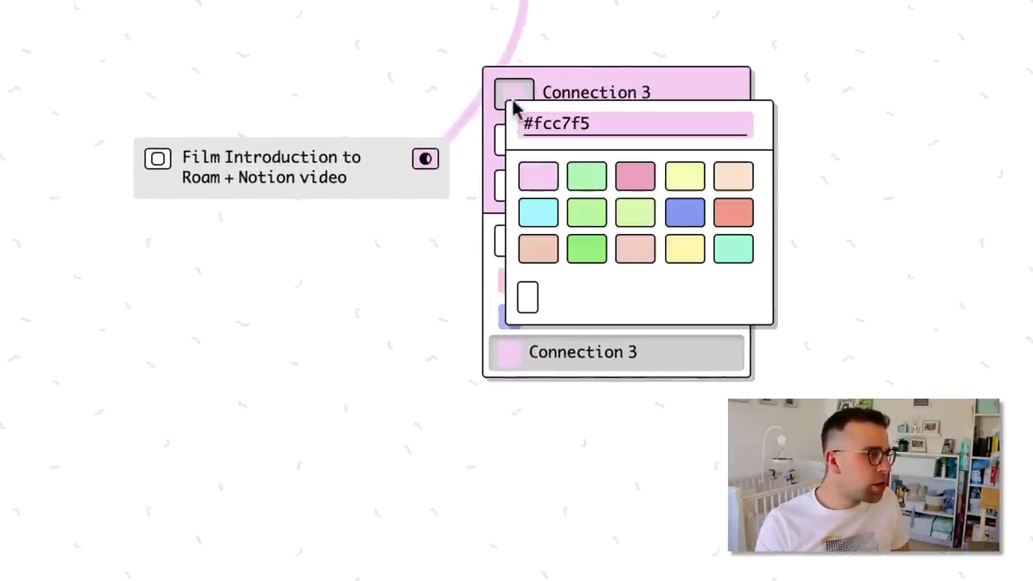
left_click(601, 252)
left_click(590, 92)
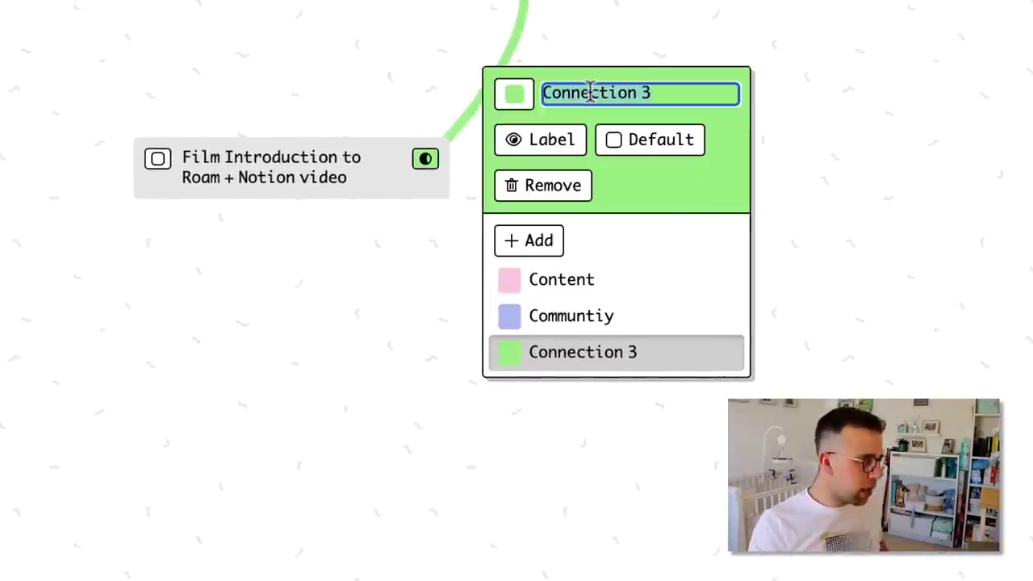
type("Ta")
type("sk")
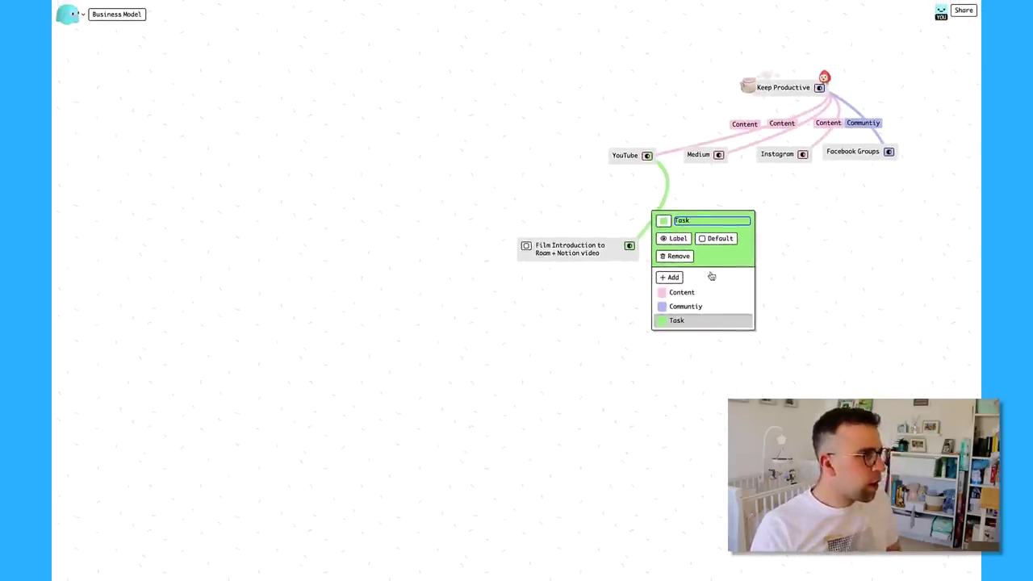
left_click(845, 288)
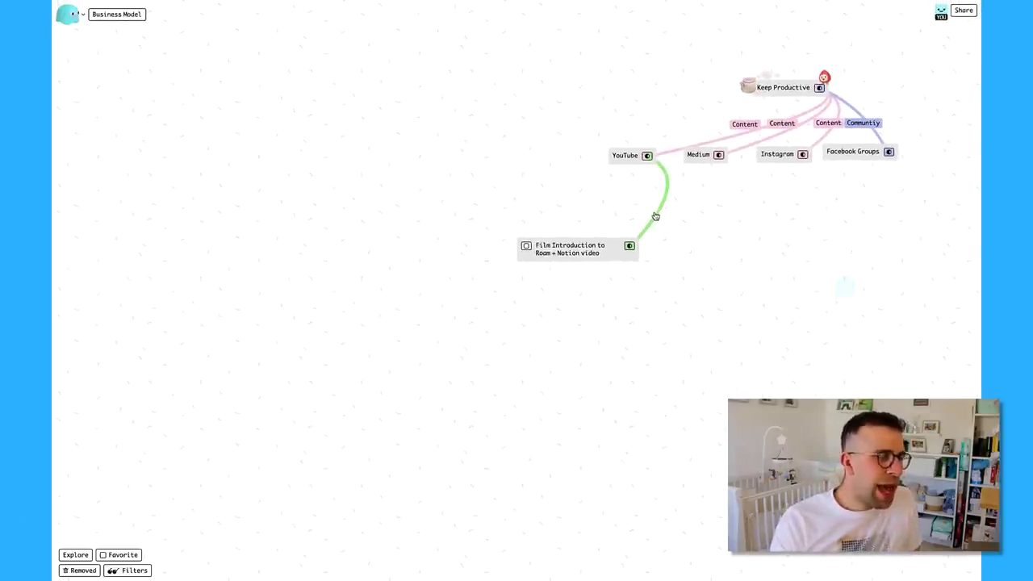
Step: Filter the space by the Task connection type and by Content in turn, clearing each filter again
left_click(129, 570)
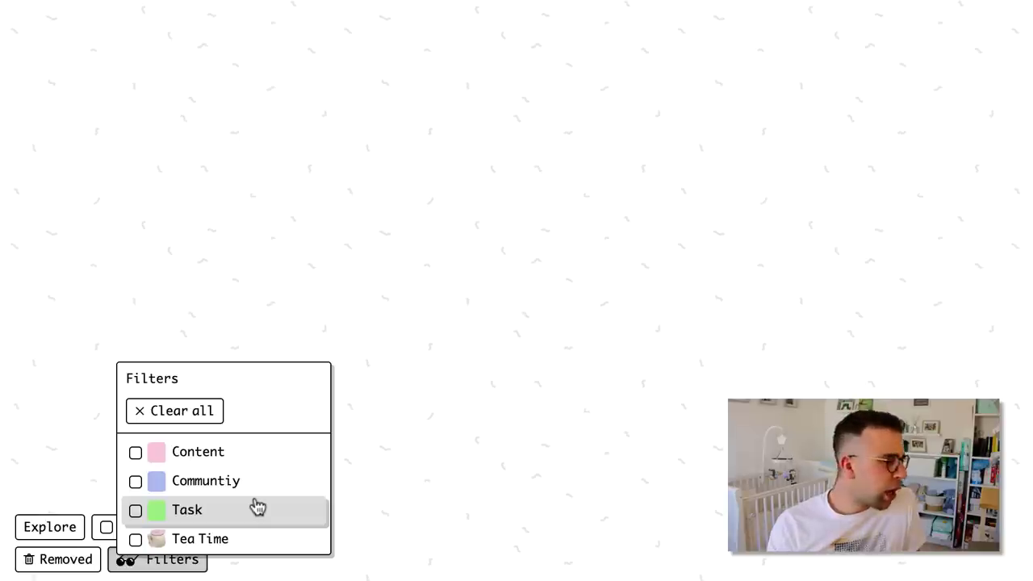
left_click(257, 507)
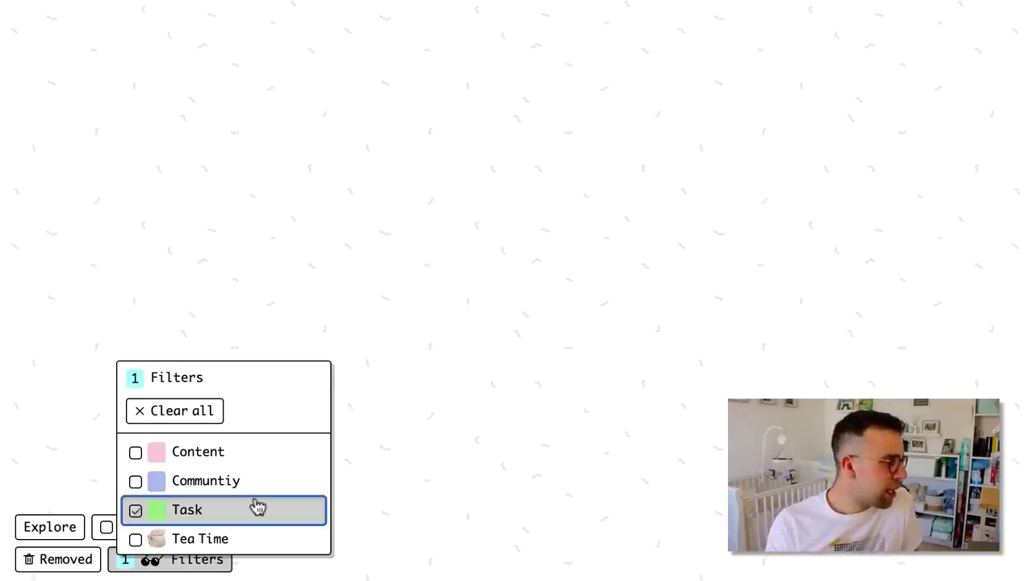
left_click(257, 507)
left_click(221, 458)
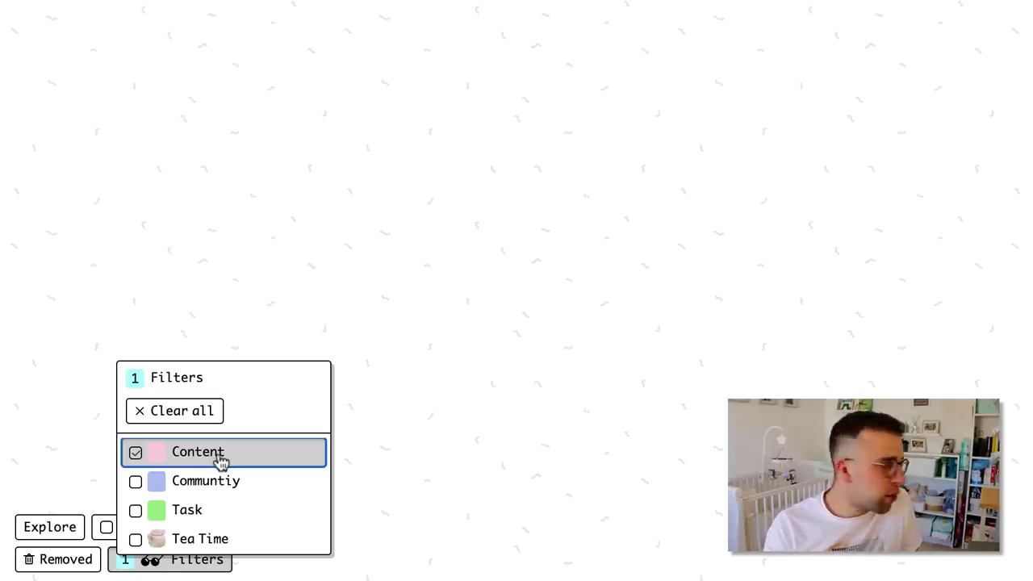
left_click(222, 458)
left_click(438, 372)
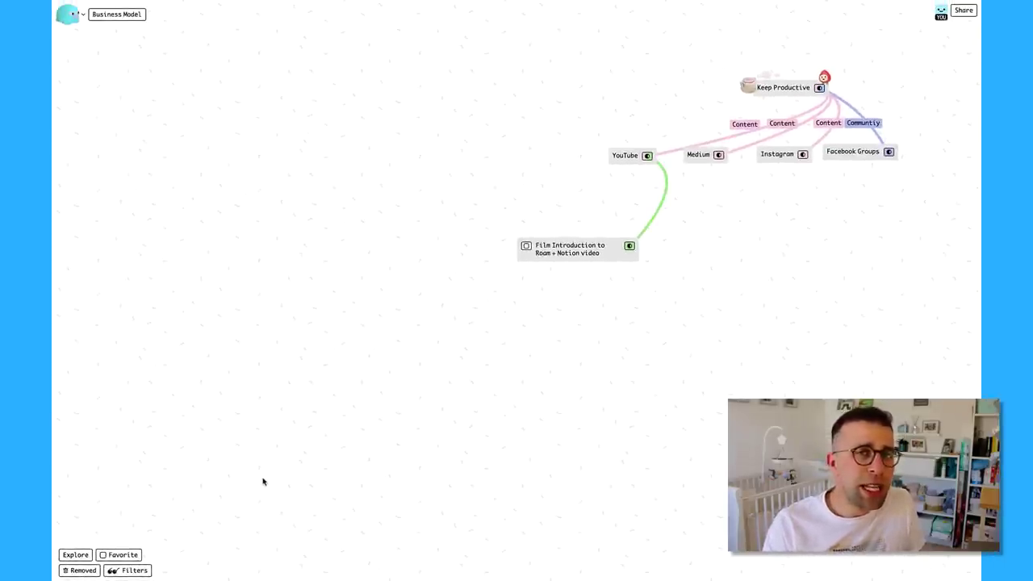
Step: Filter the space by the Tea Time frame and clear that filter again
left_click(133, 570)
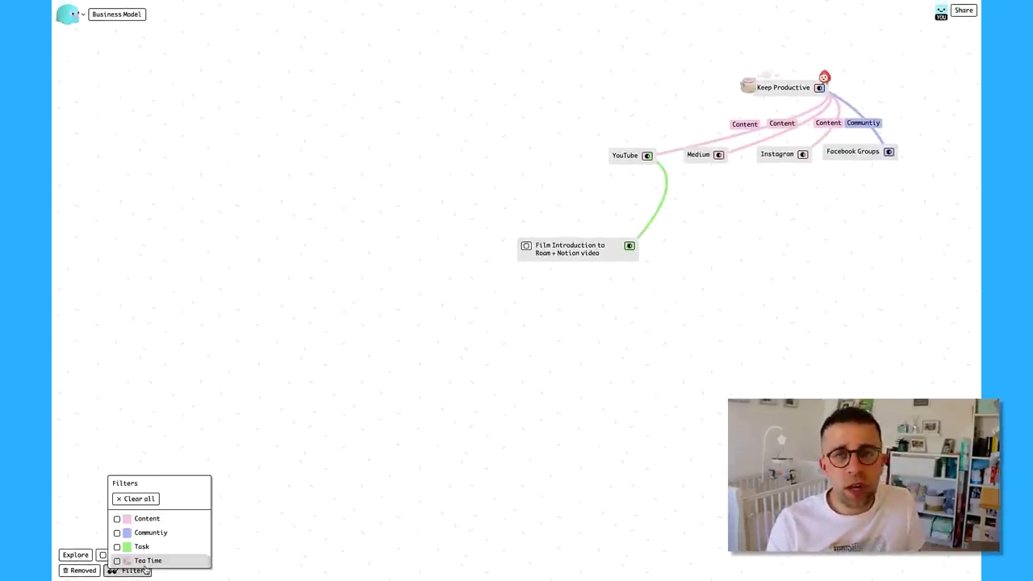
left_click(167, 560)
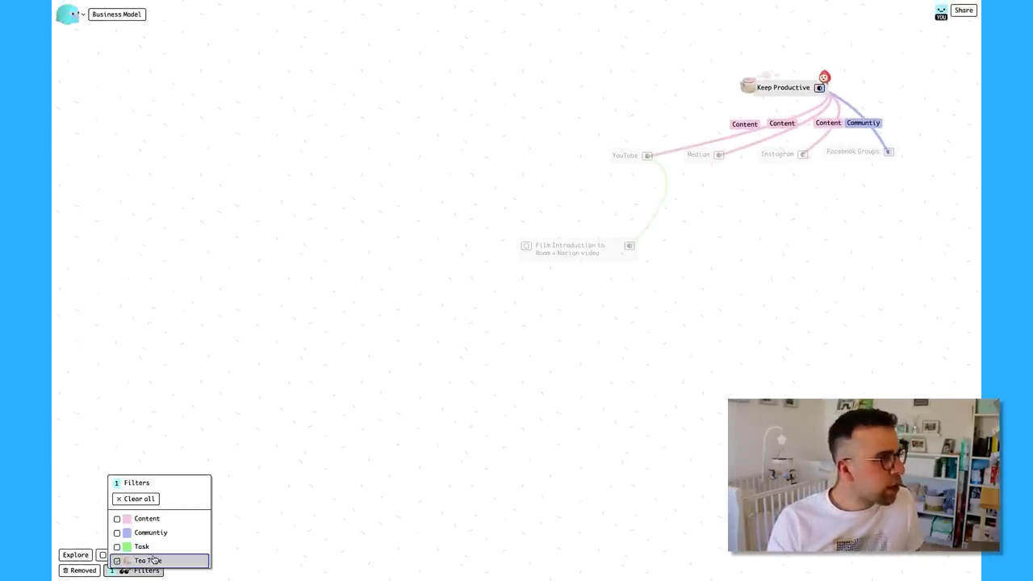
left_click(171, 561)
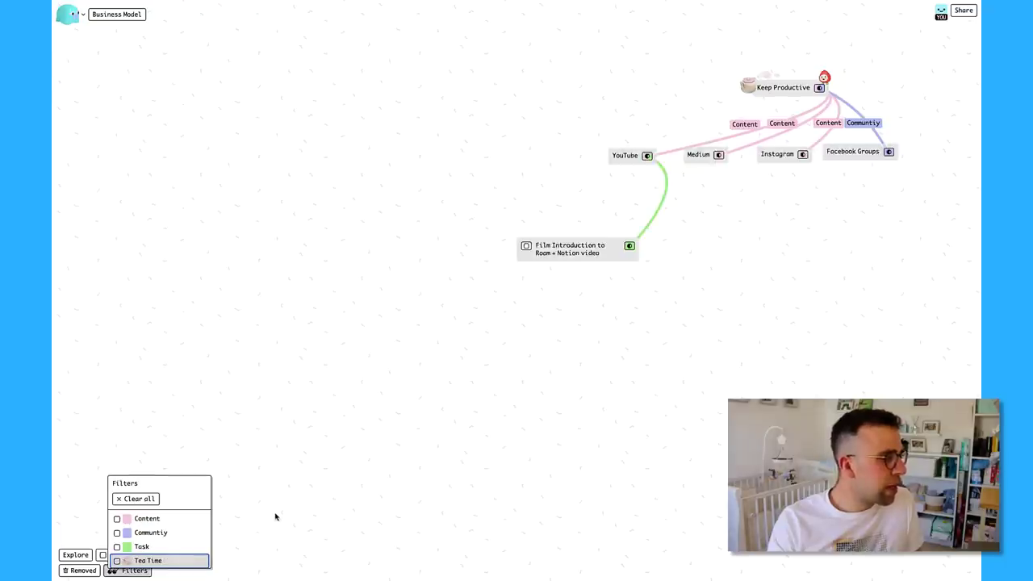
left_click(411, 468)
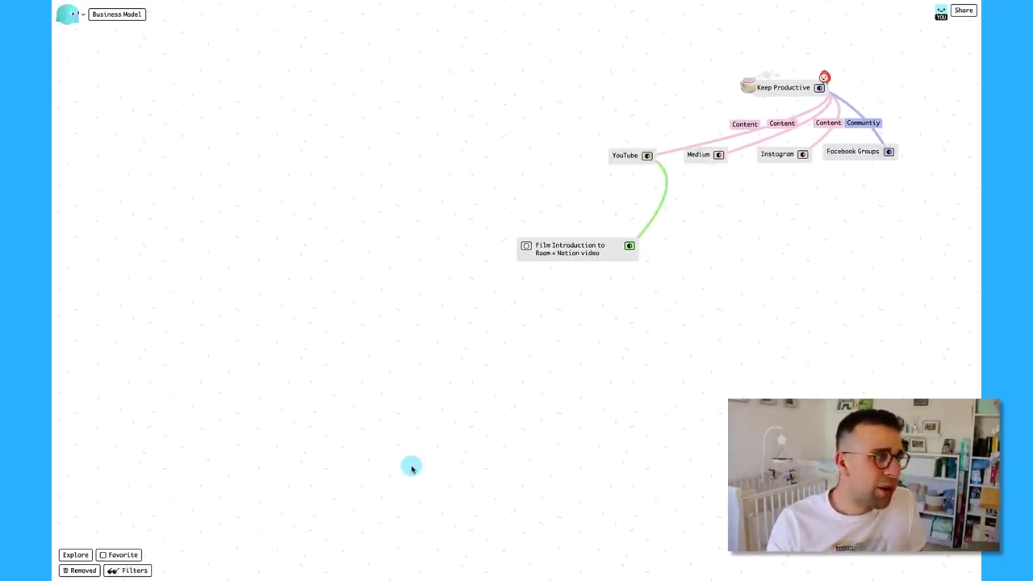
Step: Examine the space's sharing settings and its Open, Closed and Private access options
left_click(964, 11)
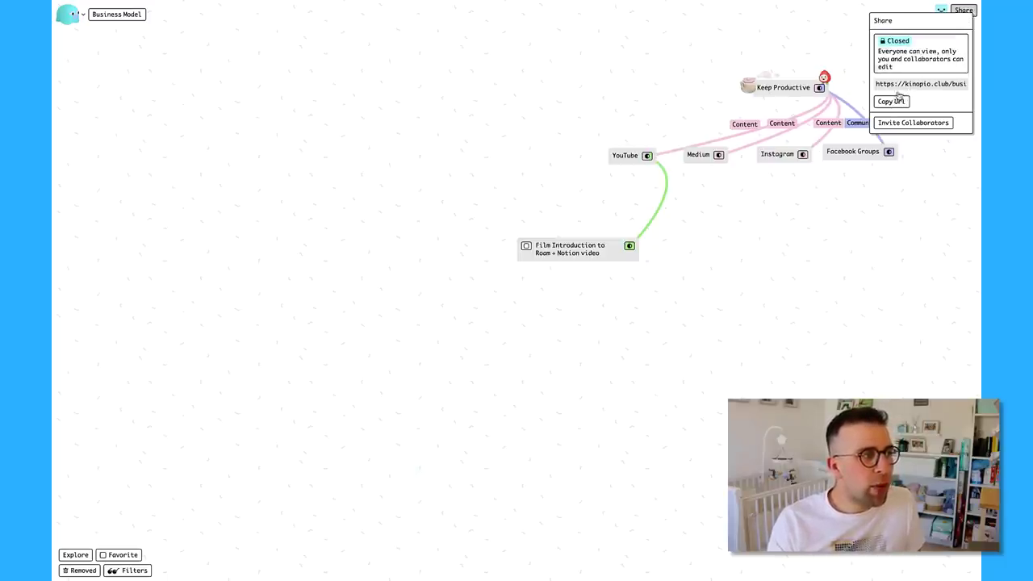
left_click(904, 57)
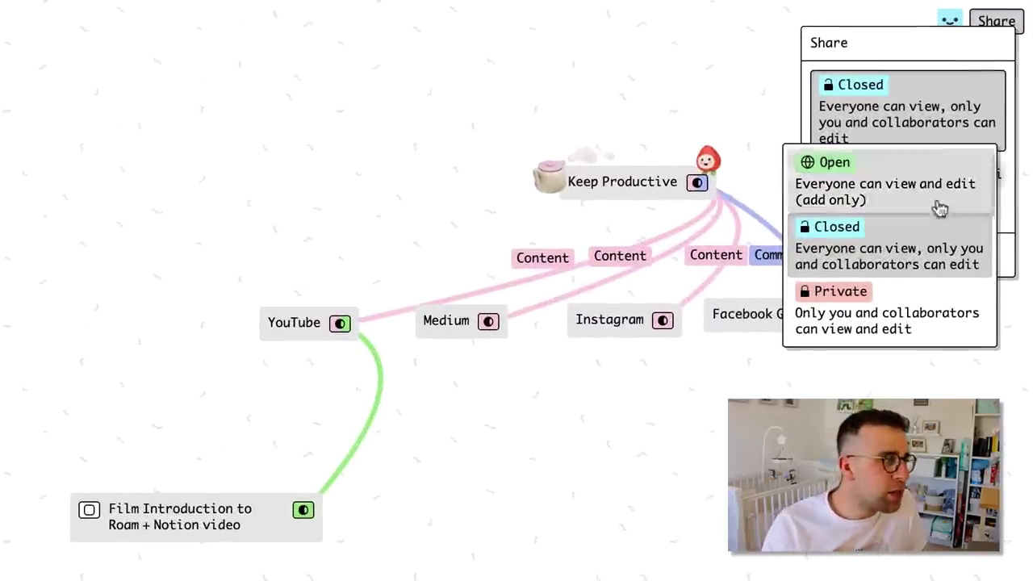
left_click(946, 143)
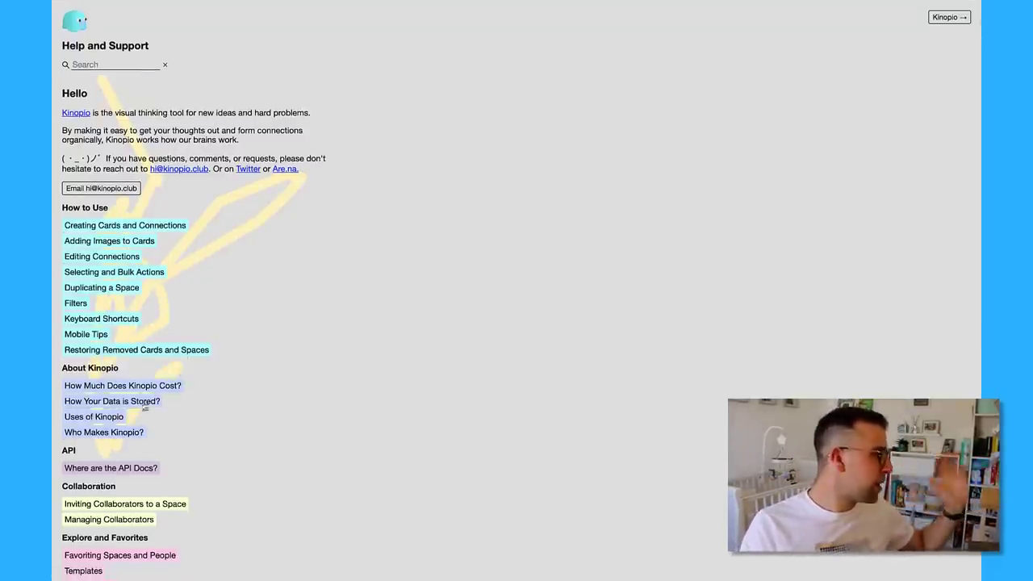
Step: Open the "Who Makes Kinopio?" topic in the help and support page
left_click(133, 432)
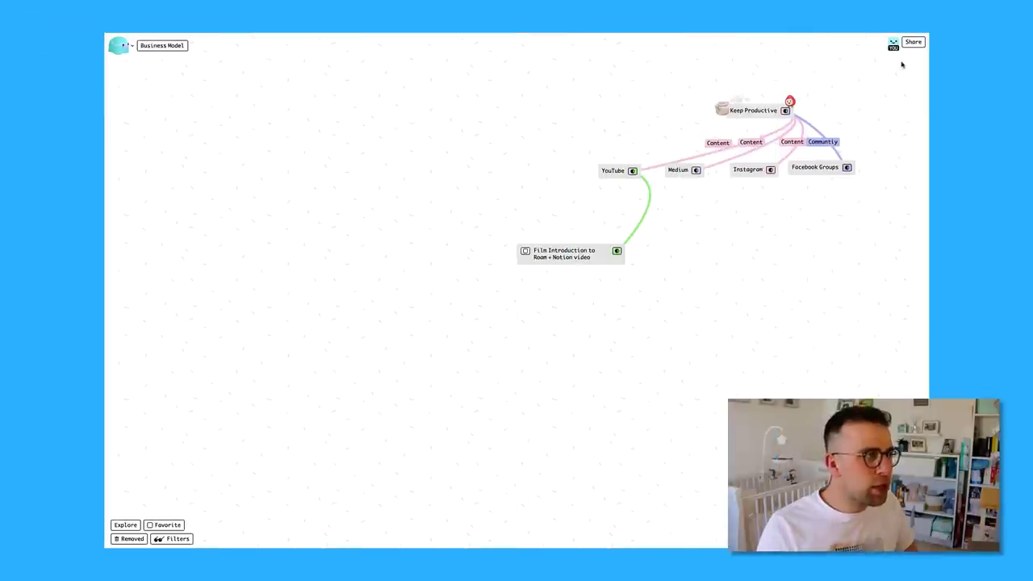
Step: Open the account's user settings and close them again
left_click(894, 44)
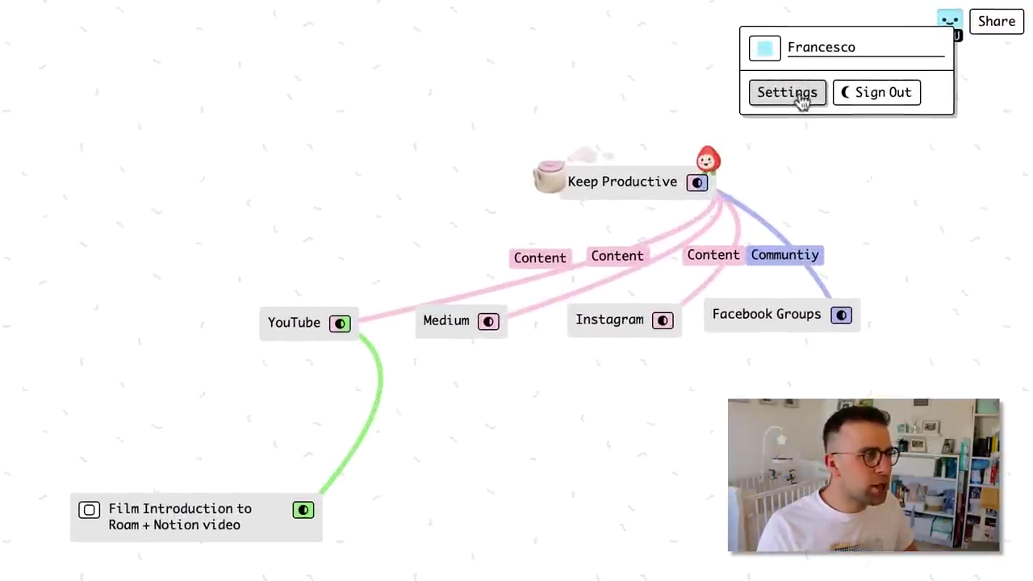
left_click(788, 93)
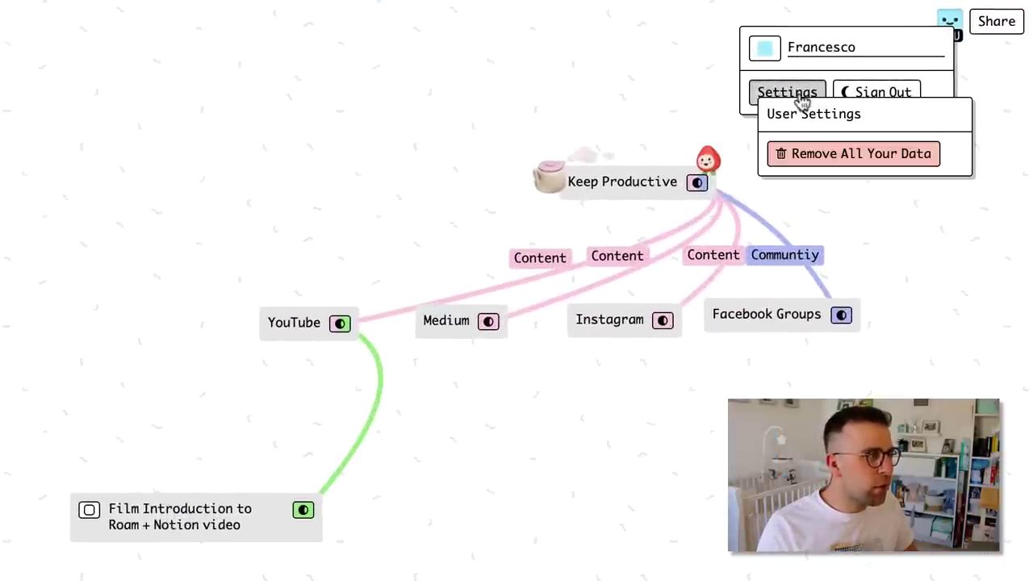
left_click(682, 79)
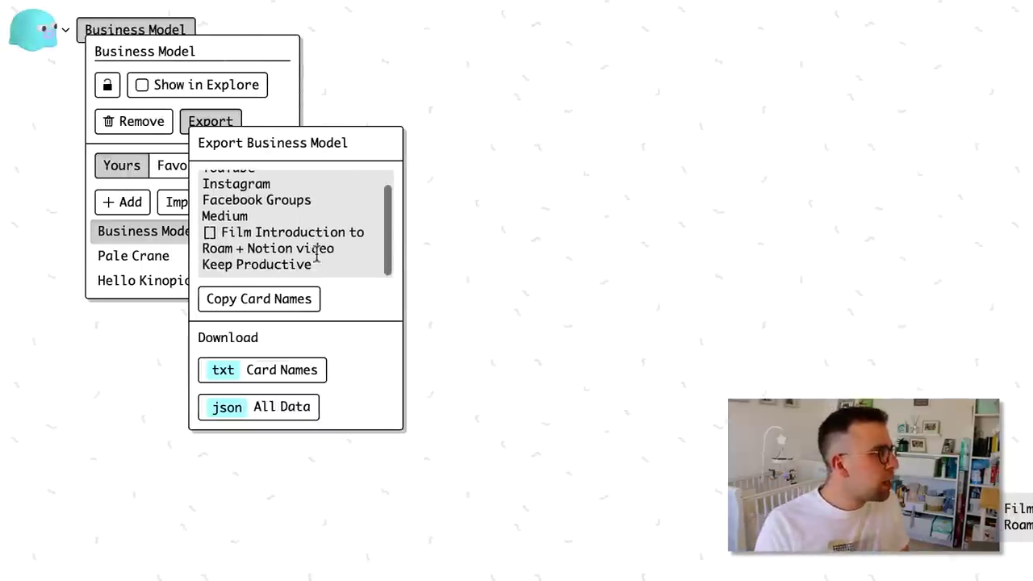
Step: Review the Business Model space's export options, including its card names and the txt and json downloads
scroll(377, 234, "up", 1)
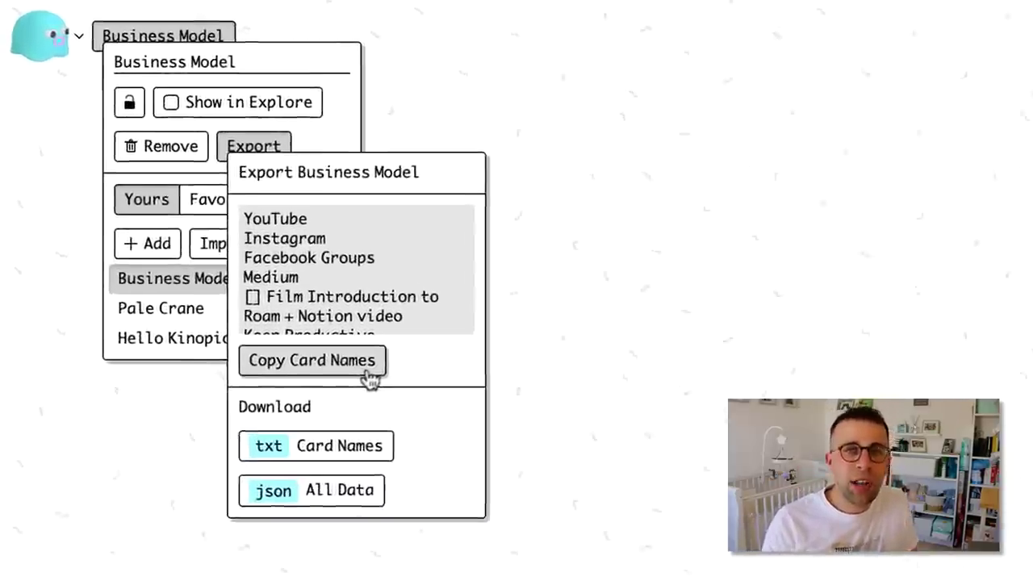
left_click(313, 315)
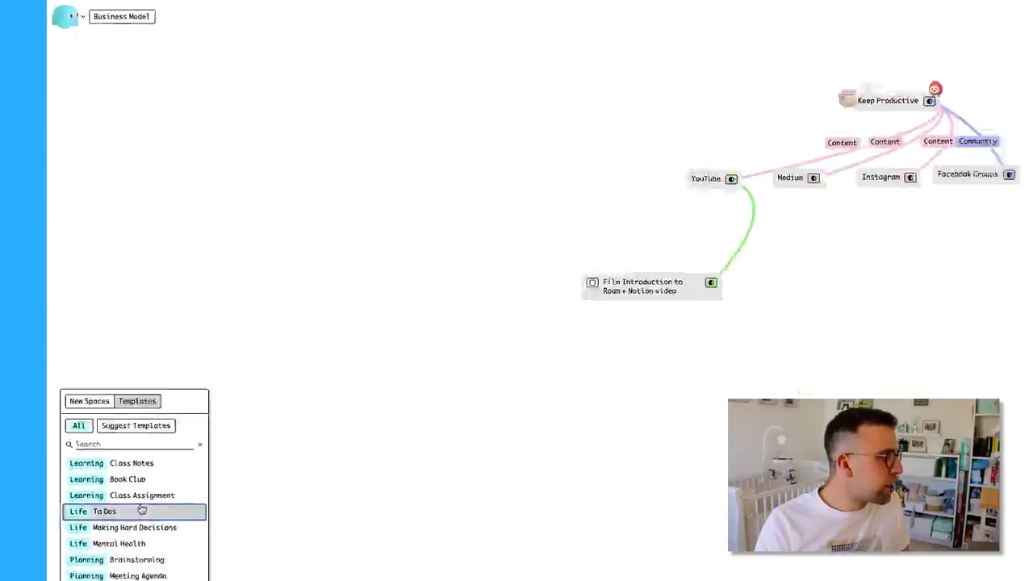
Step: Open the To Dos template, followed by the Class Notes template, from the list of explorable templates
left_click(141, 511)
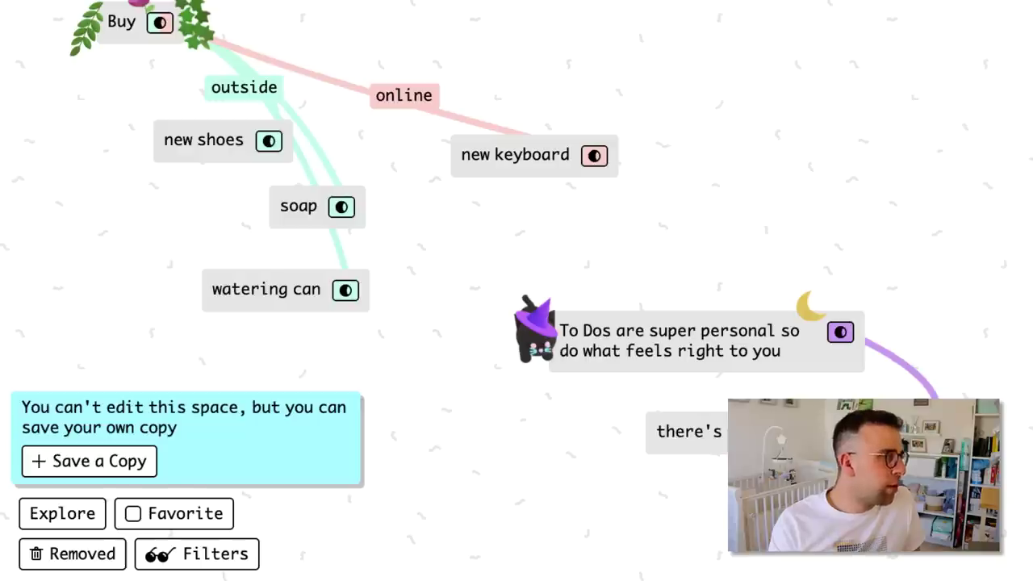
left_click(62, 513)
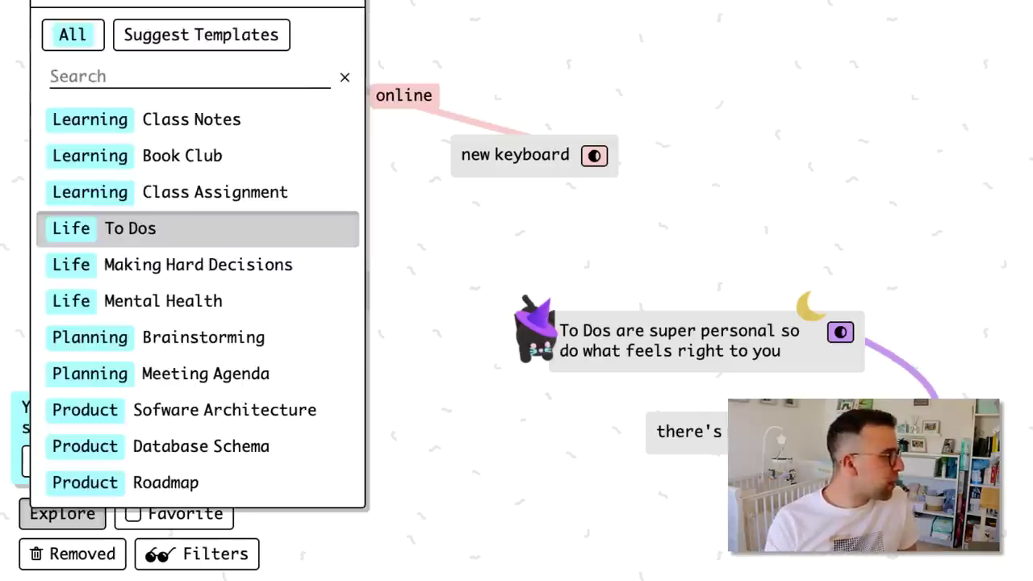
left_click(223, 129)
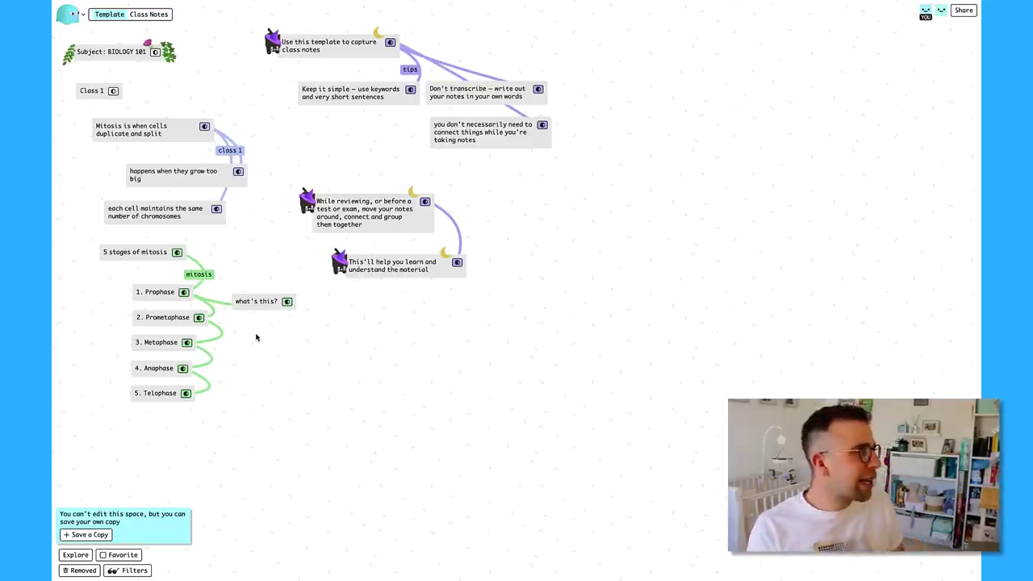
Step: Save an editable copy of the Class Notes template and open the copied space's details
left_click(92, 534)
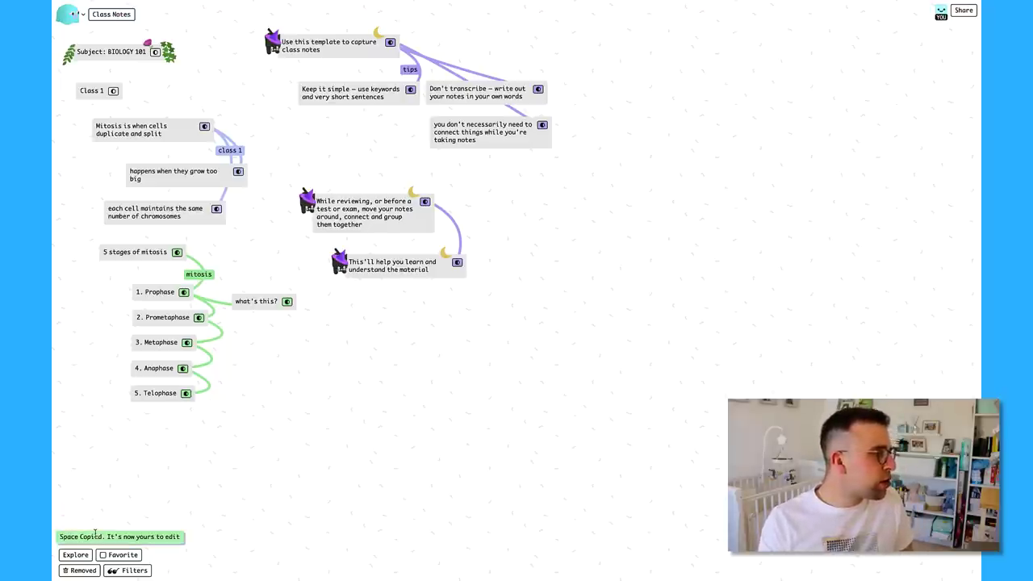
left_click(93, 15)
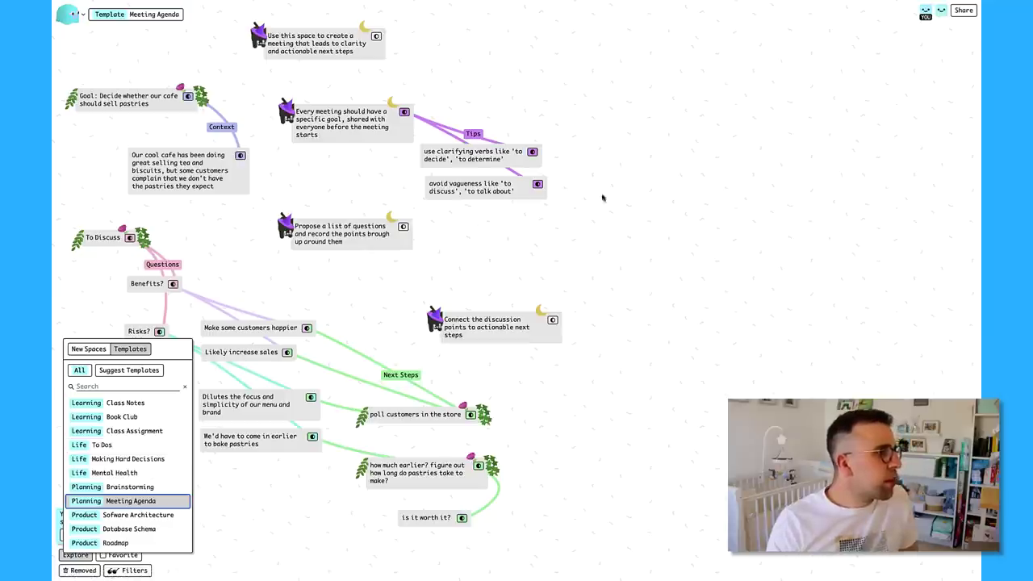
Step: Examine the Meeting Agenda template and view the details of its "Benefits?" card
left_click(622, 187)
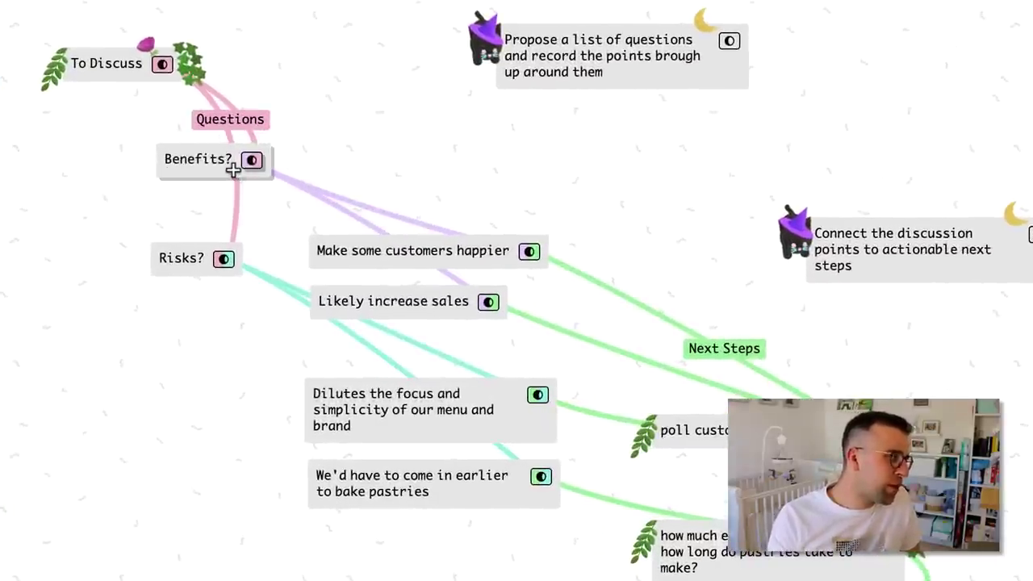
left_click(233, 171)
left_click(374, 134)
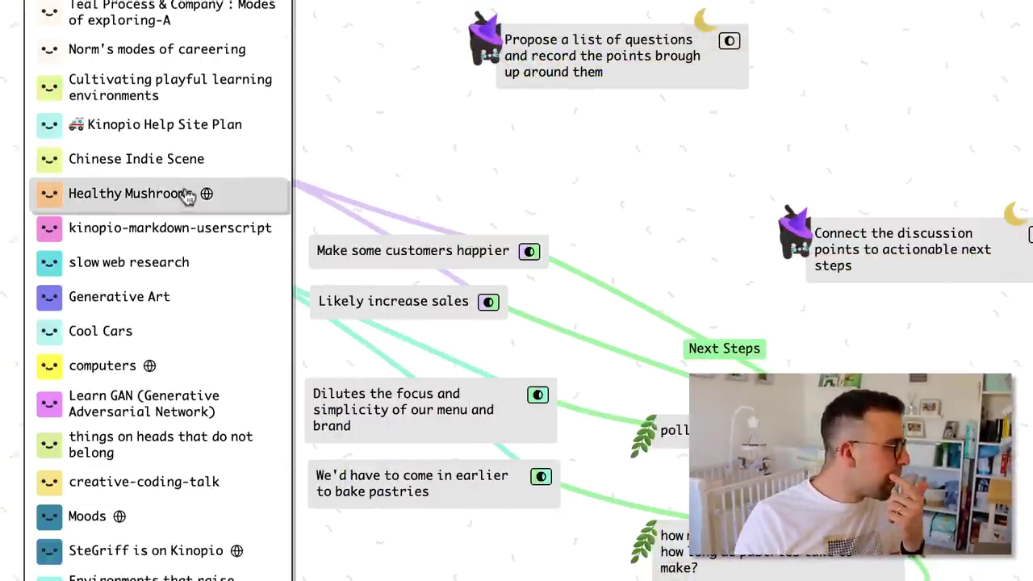
Step: Browse the recently updated community spaces and open "Things to see in Taiwan"
scroll(184, 201, "up", 5)
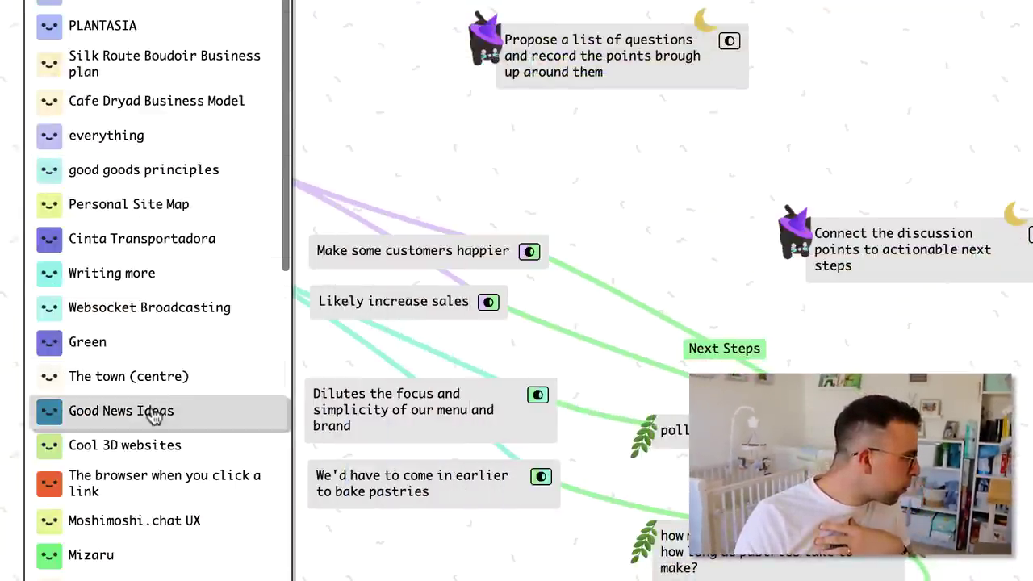
scroll(121, 6, "down", 5)
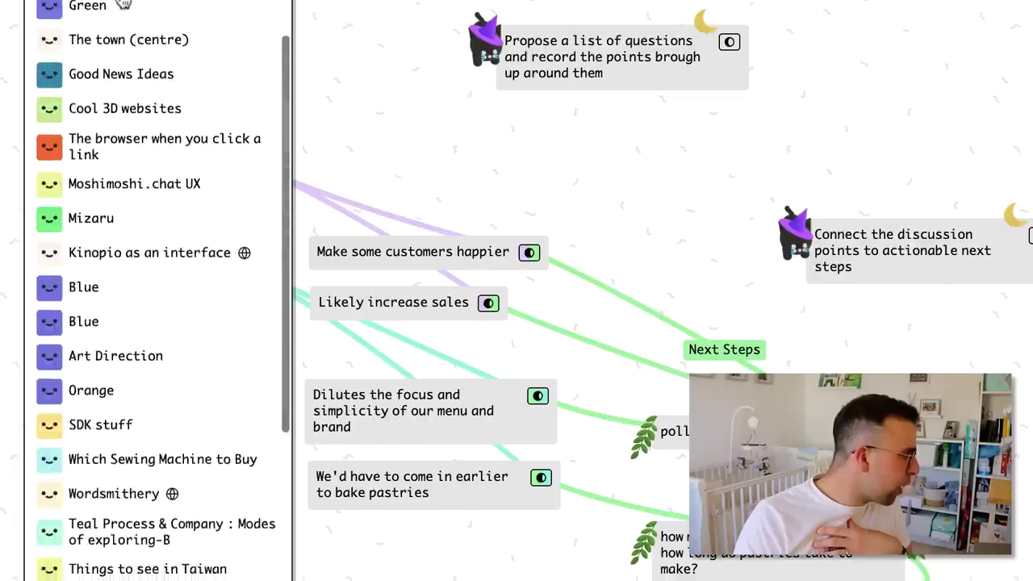
scroll(121, 6, "down", 9)
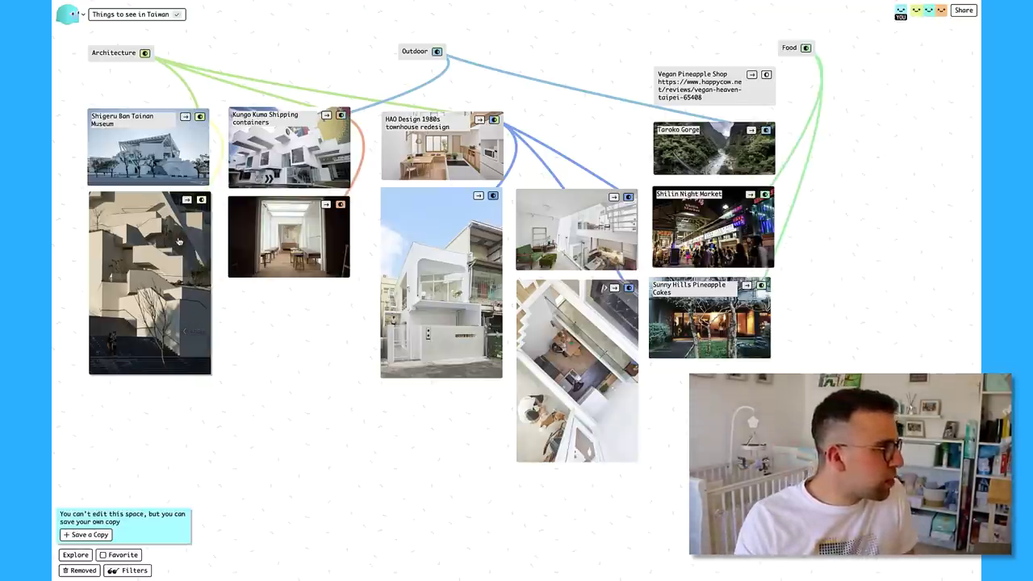
Step: View the "Kungo Kuma Shipping containers" card's details and the space's own details, closing each again
left_click(266, 126)
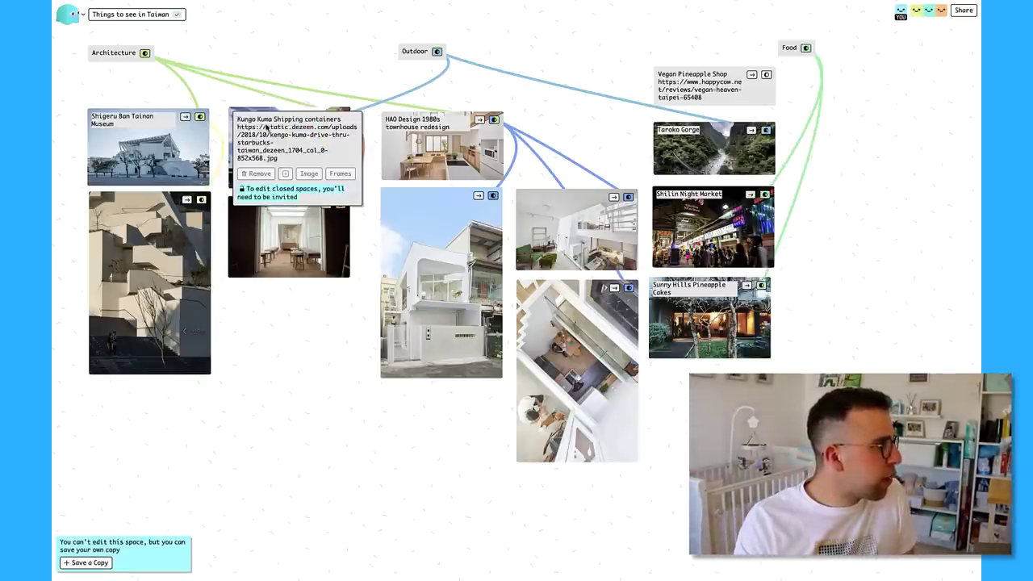
left_click(325, 72)
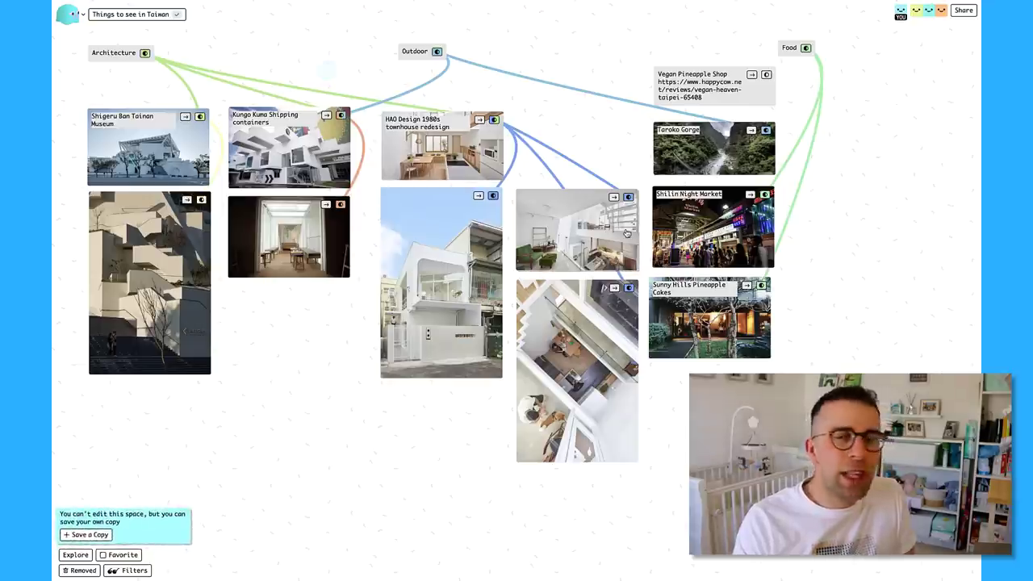
left_click(172, 14)
left_click(266, 24)
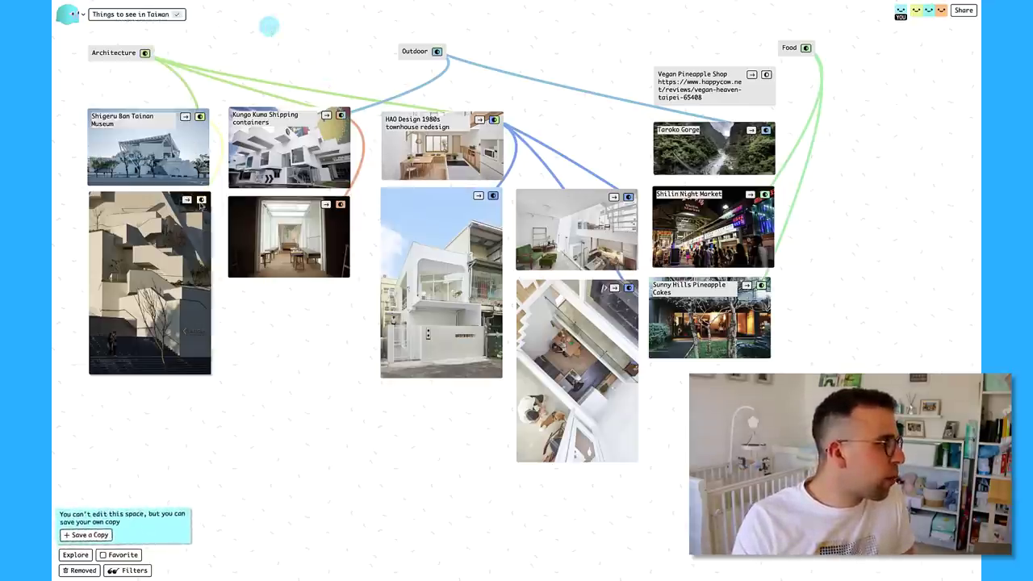
Step: Open the Cool Cars community space and look over its linked car cards and images
left_click(78, 556)
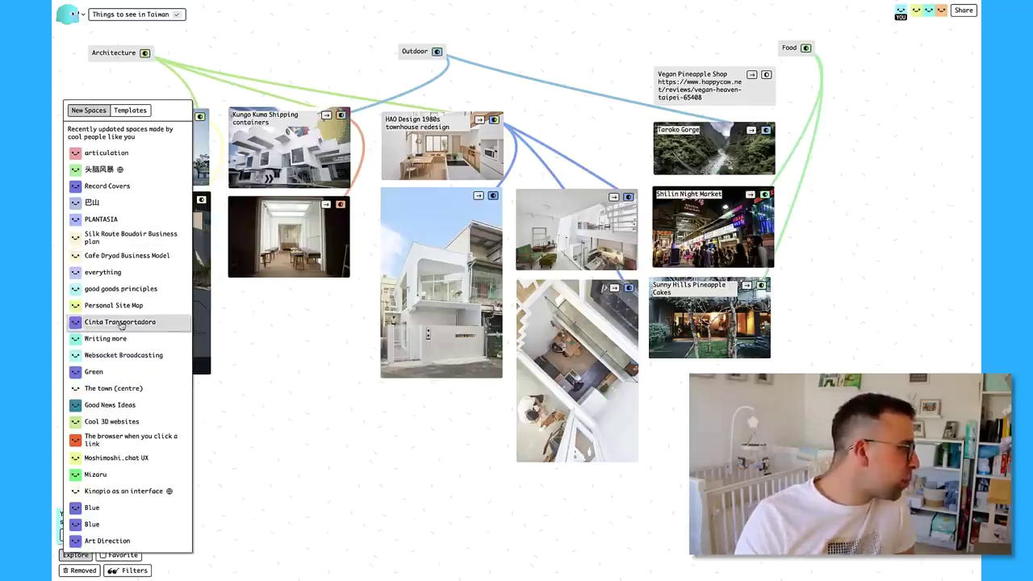
scroll(121, 325, "down", 10)
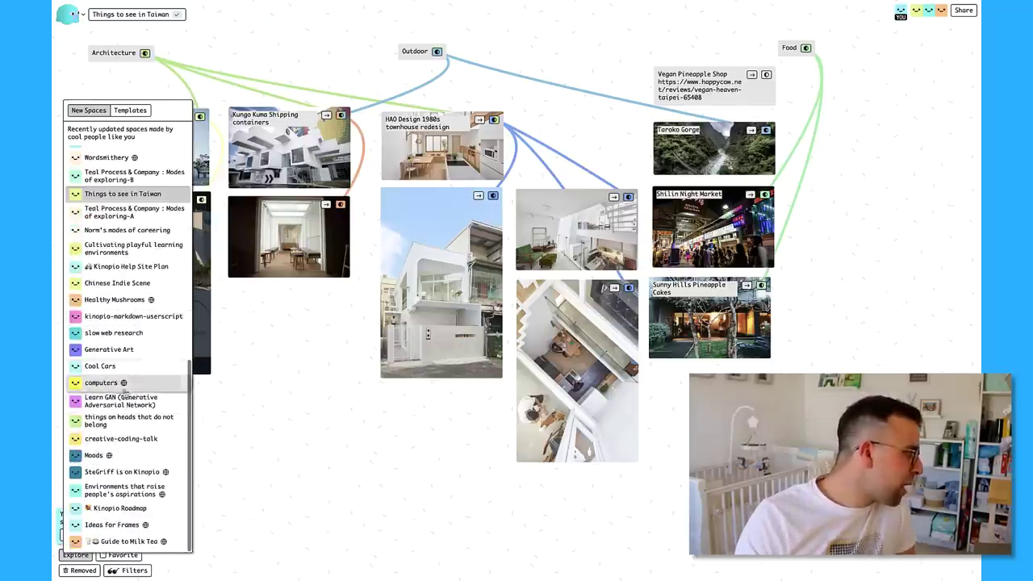
left_click(100, 366)
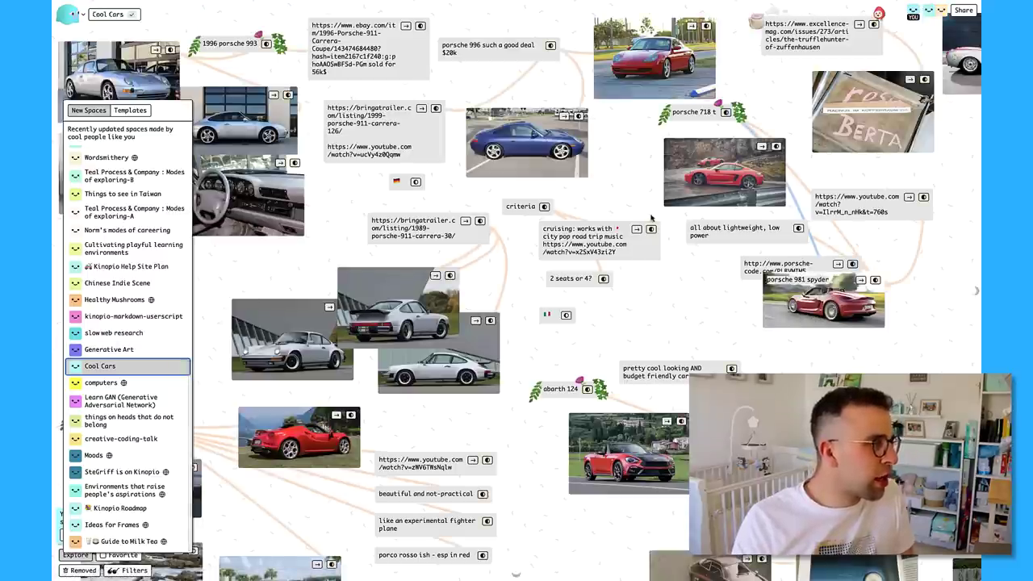
left_click(632, 196)
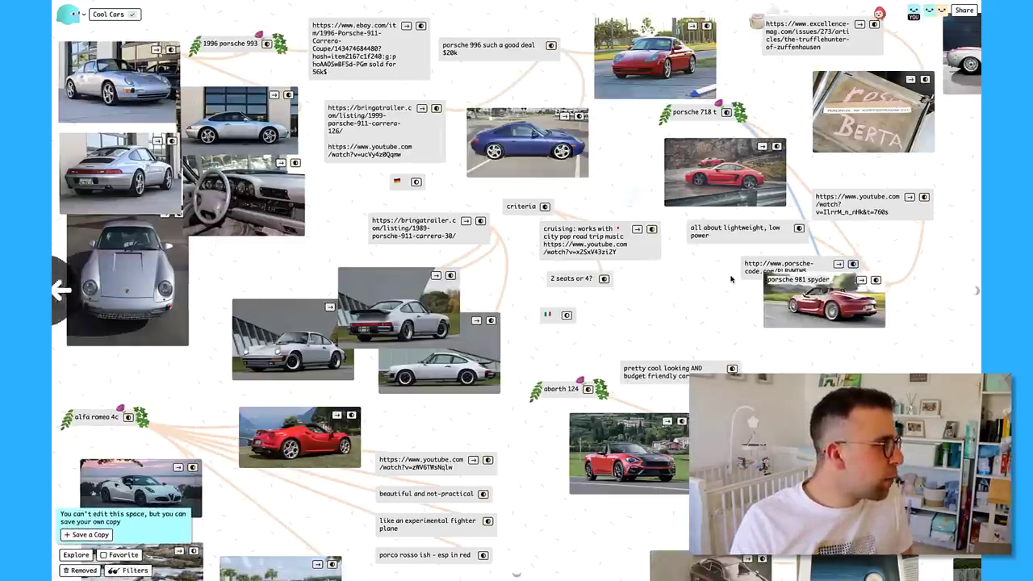
scroll(732, 278, "right", 3)
scroll(731, 278, "down", 5)
scroll(731, 279, "right", 3)
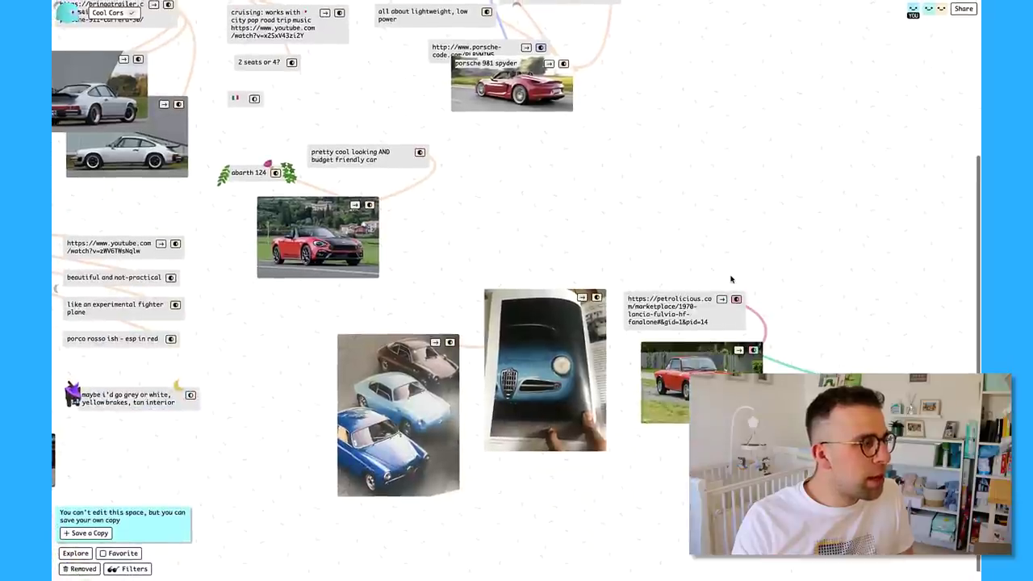